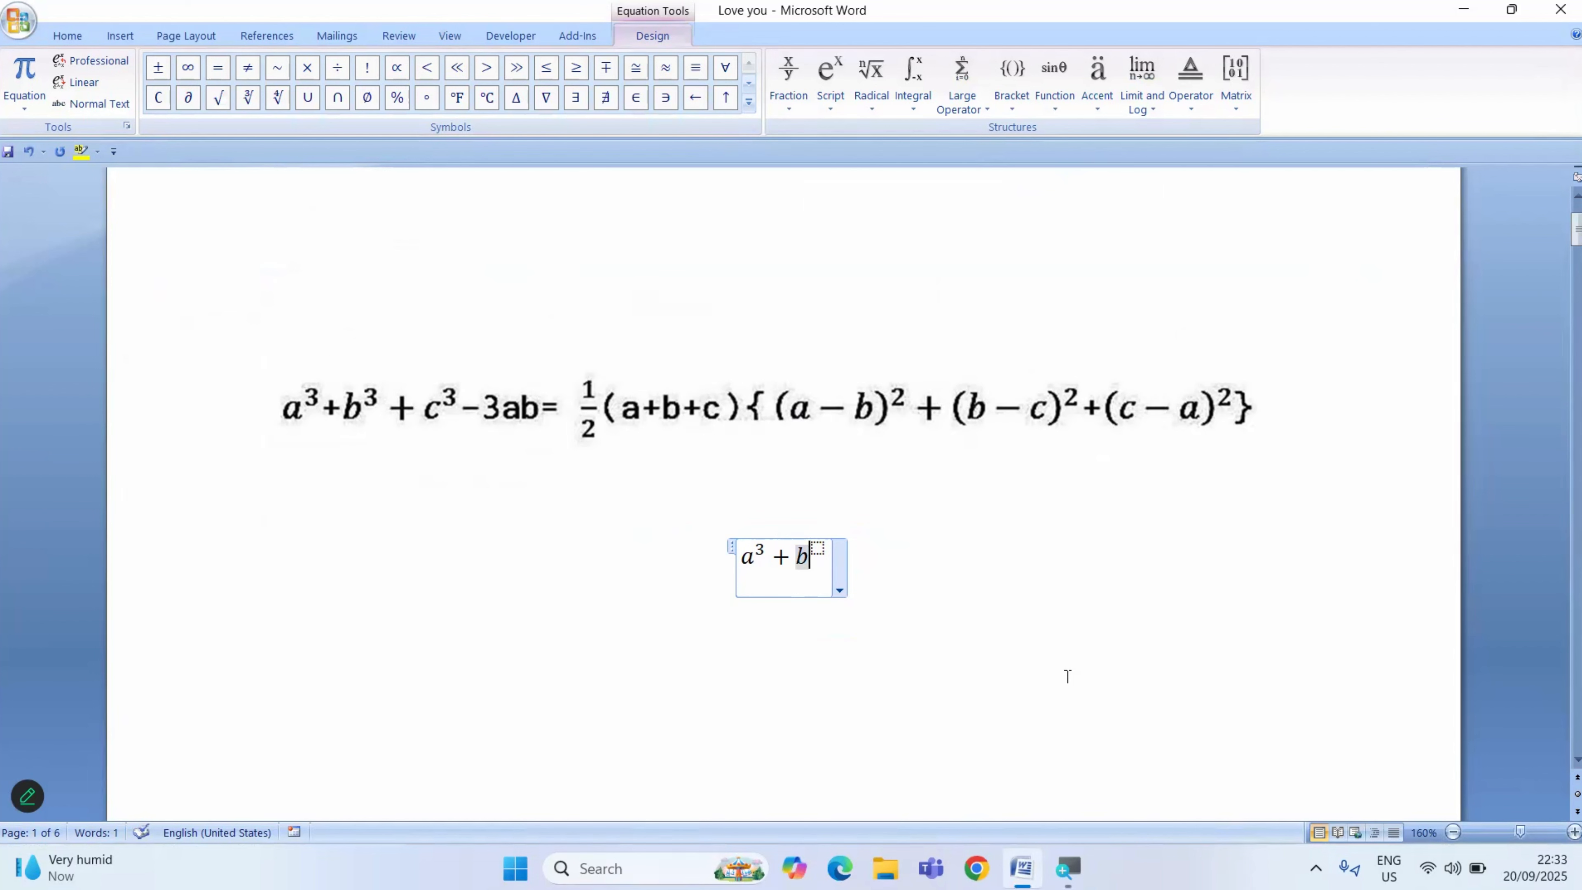
- Give b the exponent 3 in the equation and follow the term with a plus sign
key("Right")
type("3")
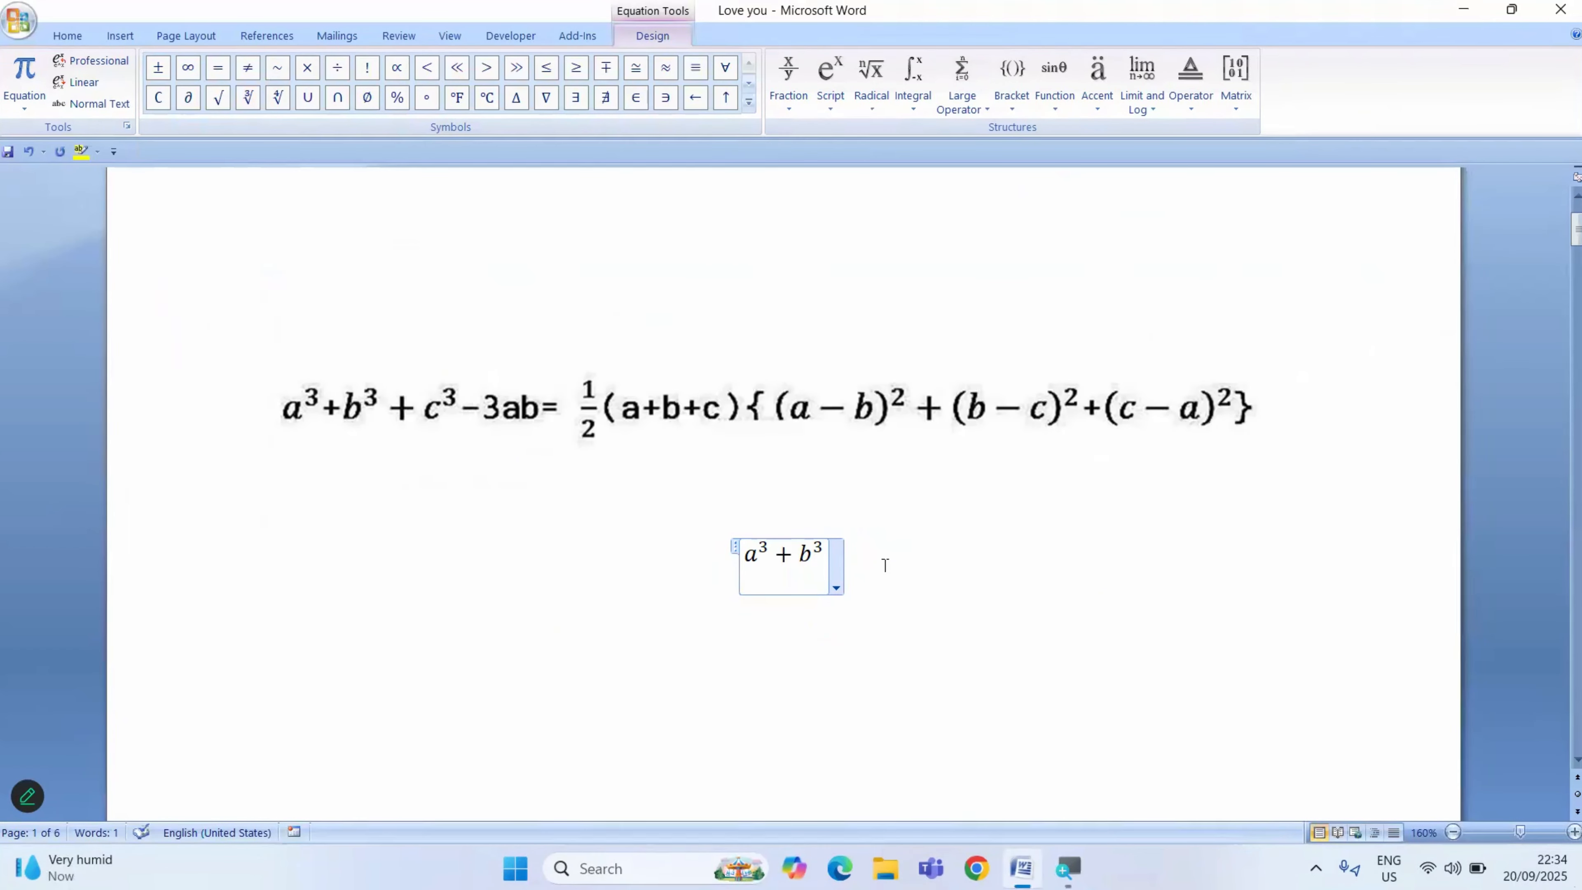
type("+")
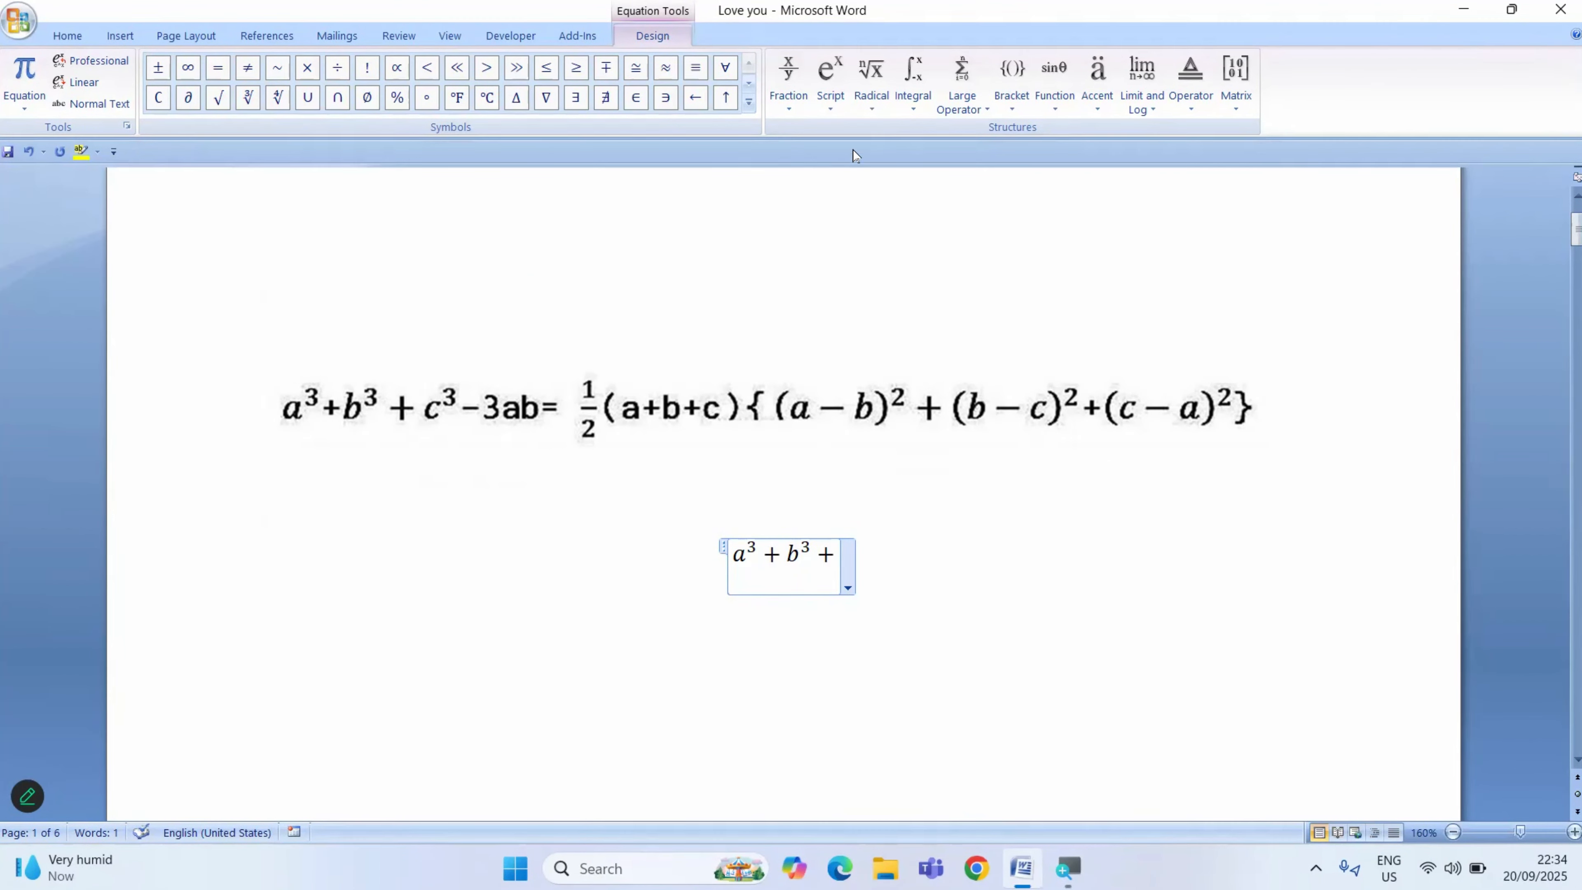
- Add the term c³ after the last plus sign using a superscript structure with base c and exponent 3
left_click(835, 104)
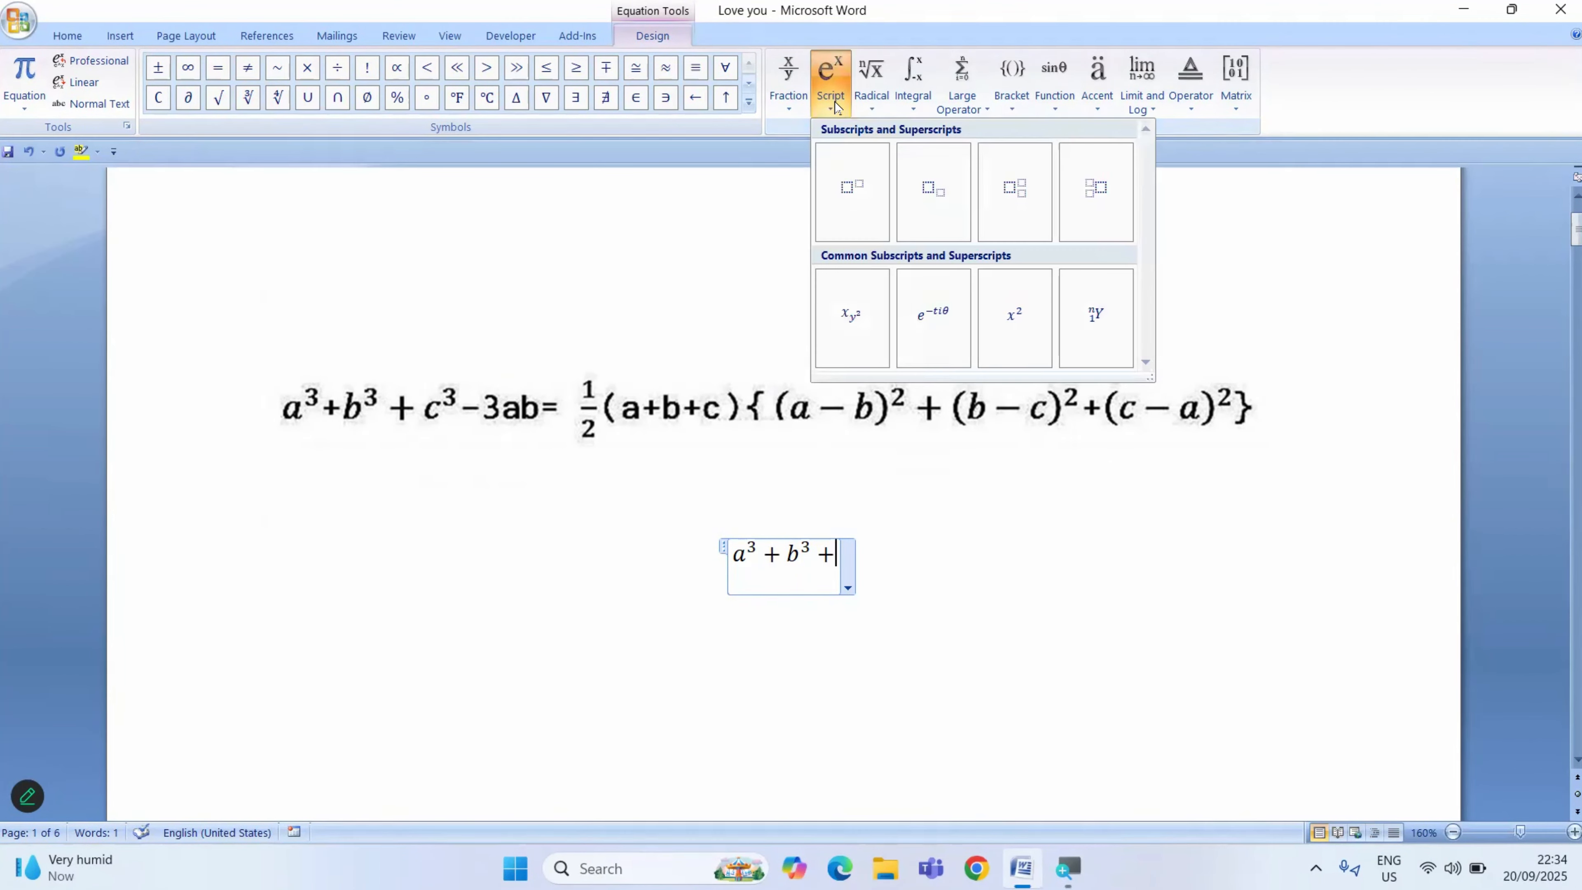
left_click(846, 198)
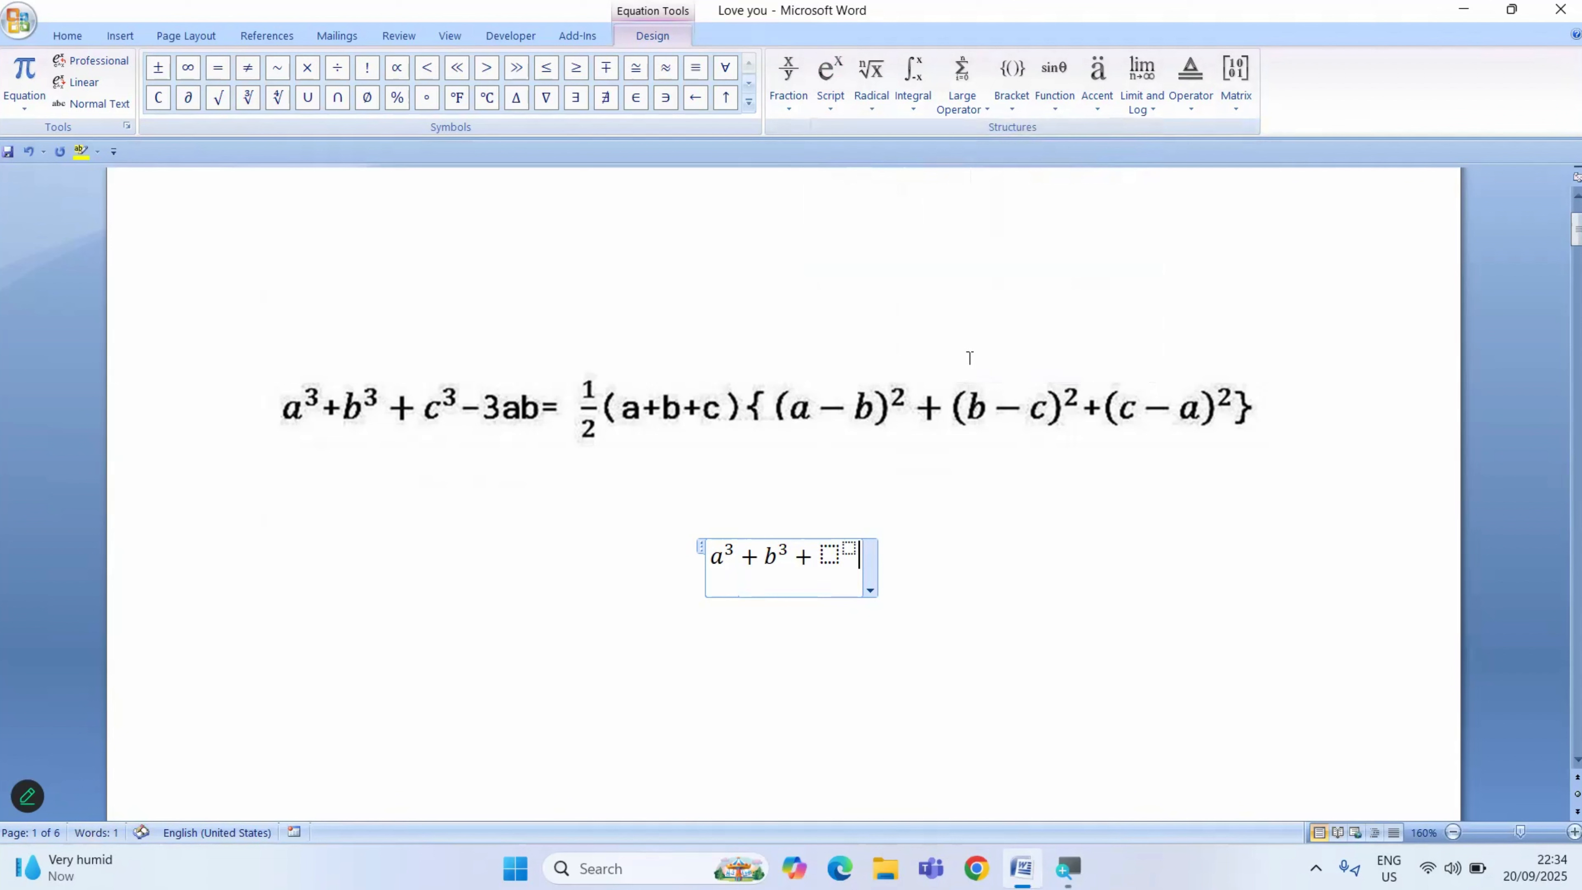
left_click(829, 553)
type("c")
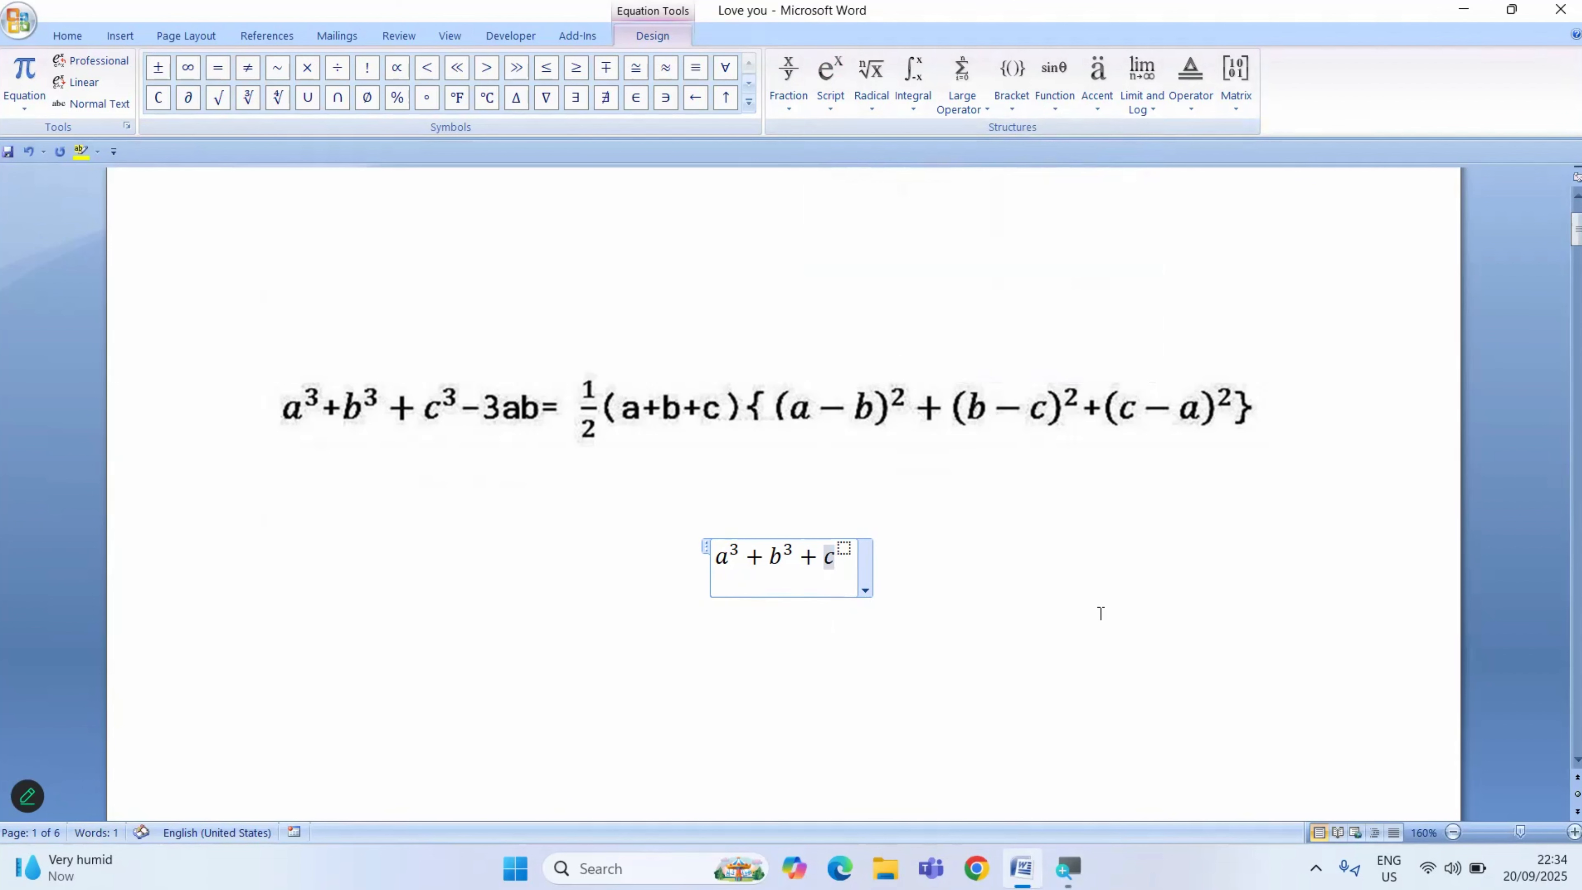
key("Right")
type("3")
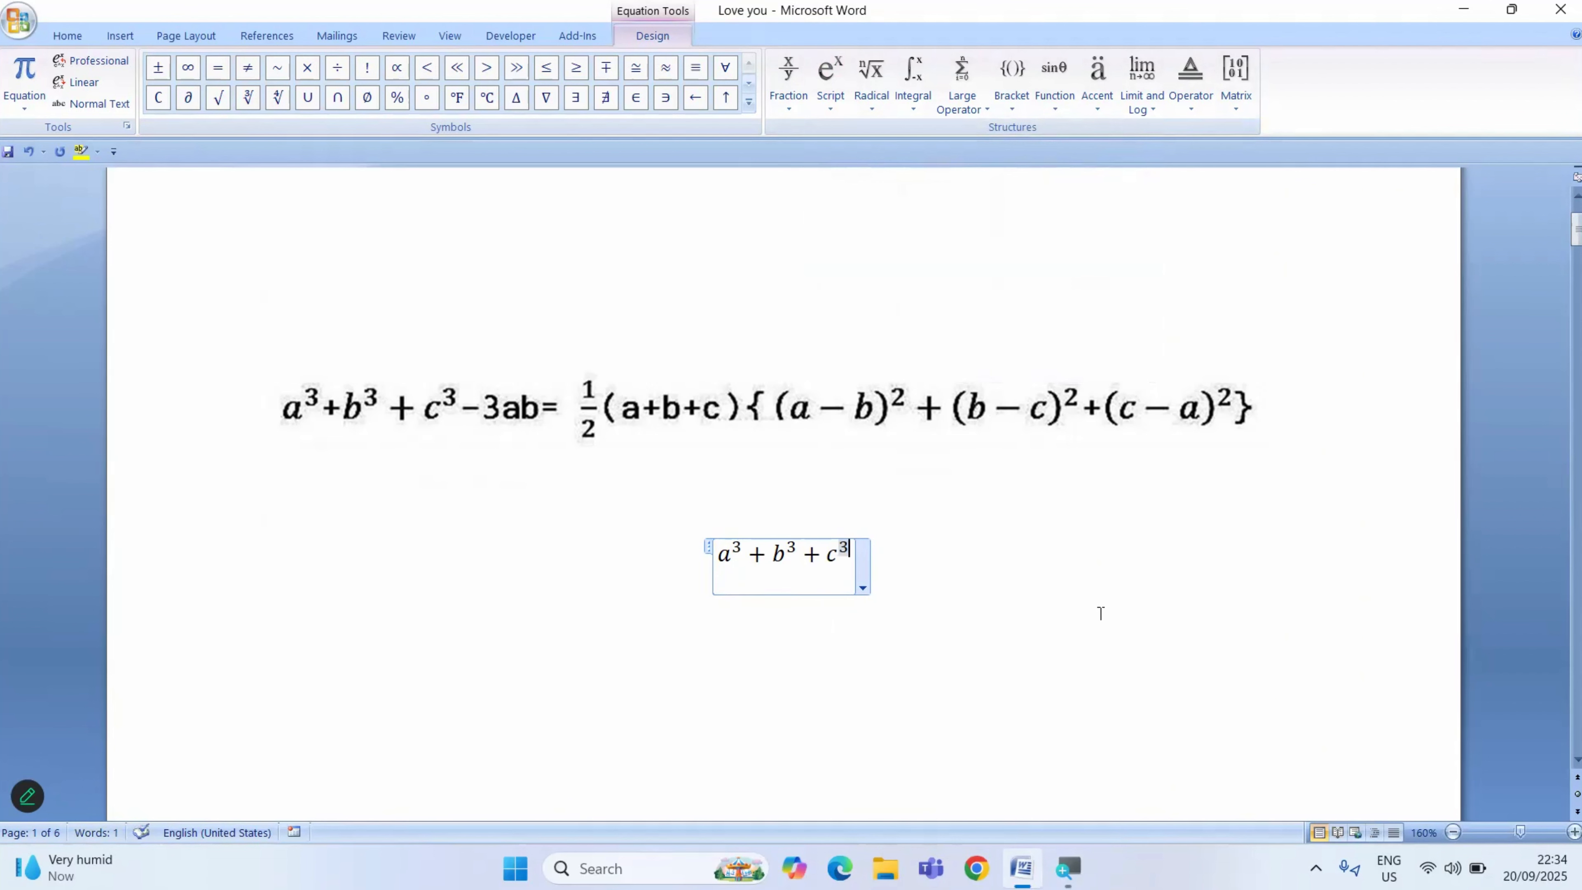
- Continue the equation after c³ with −3ab and an equals sign
key("Right")
type("-")
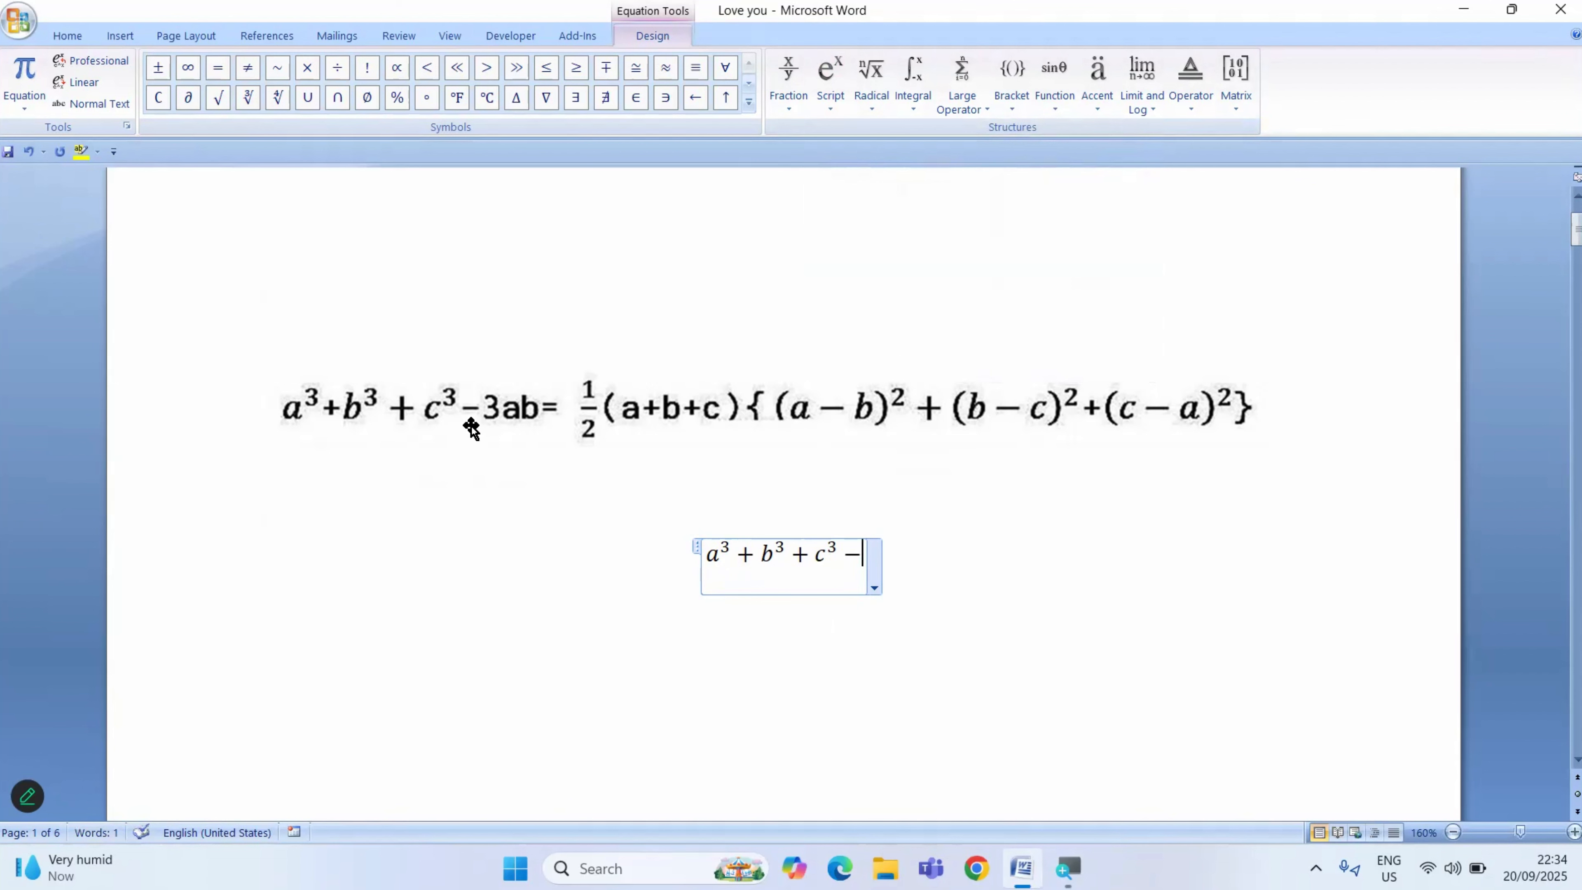
type("3ab")
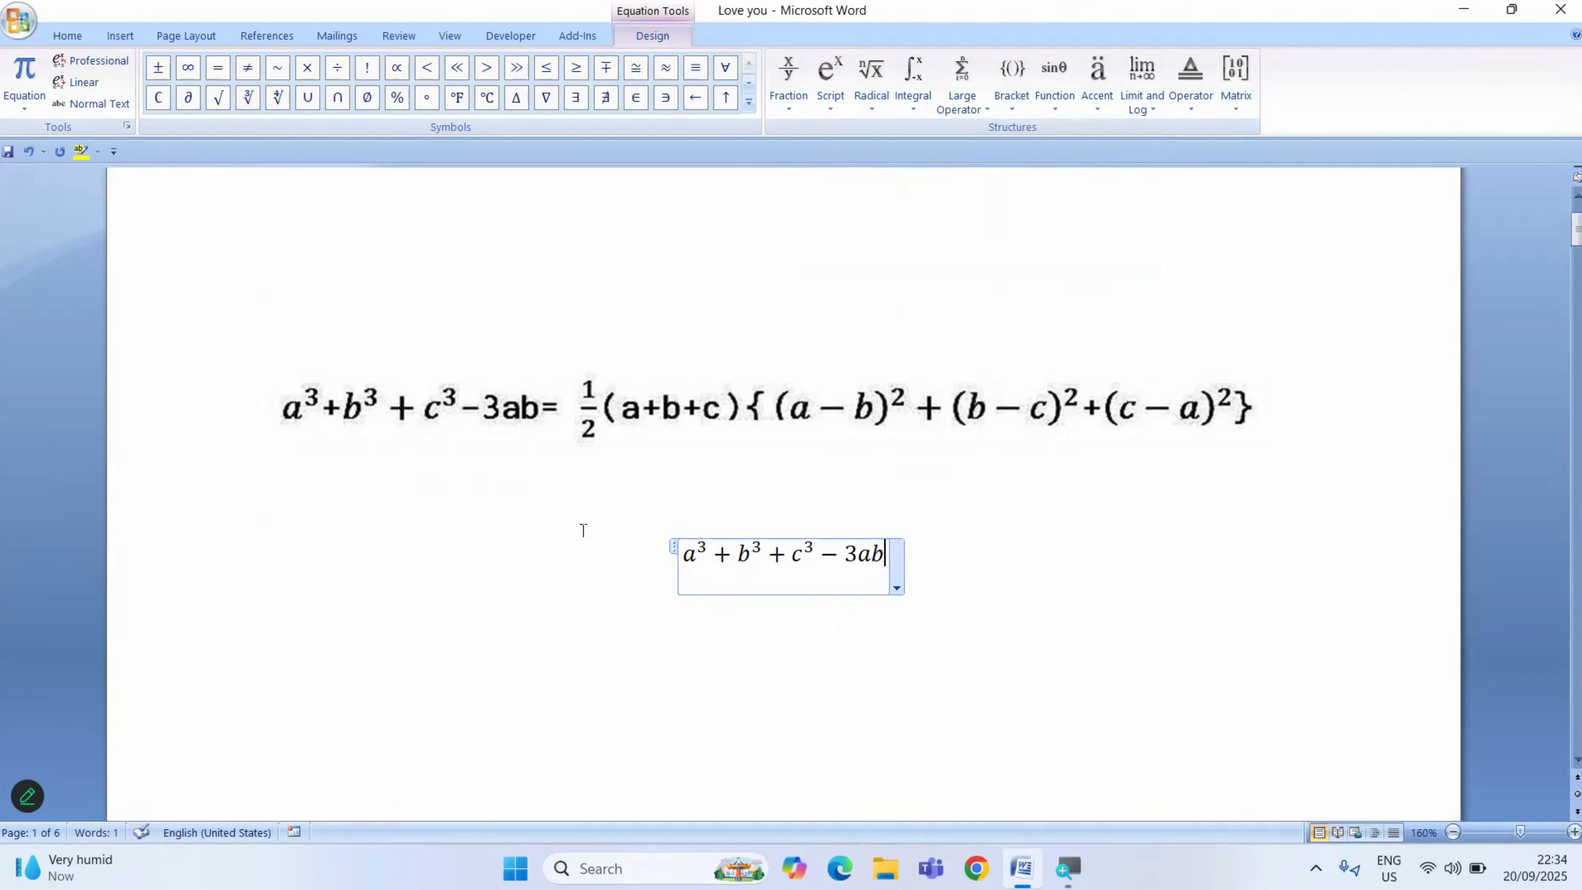
type("=")
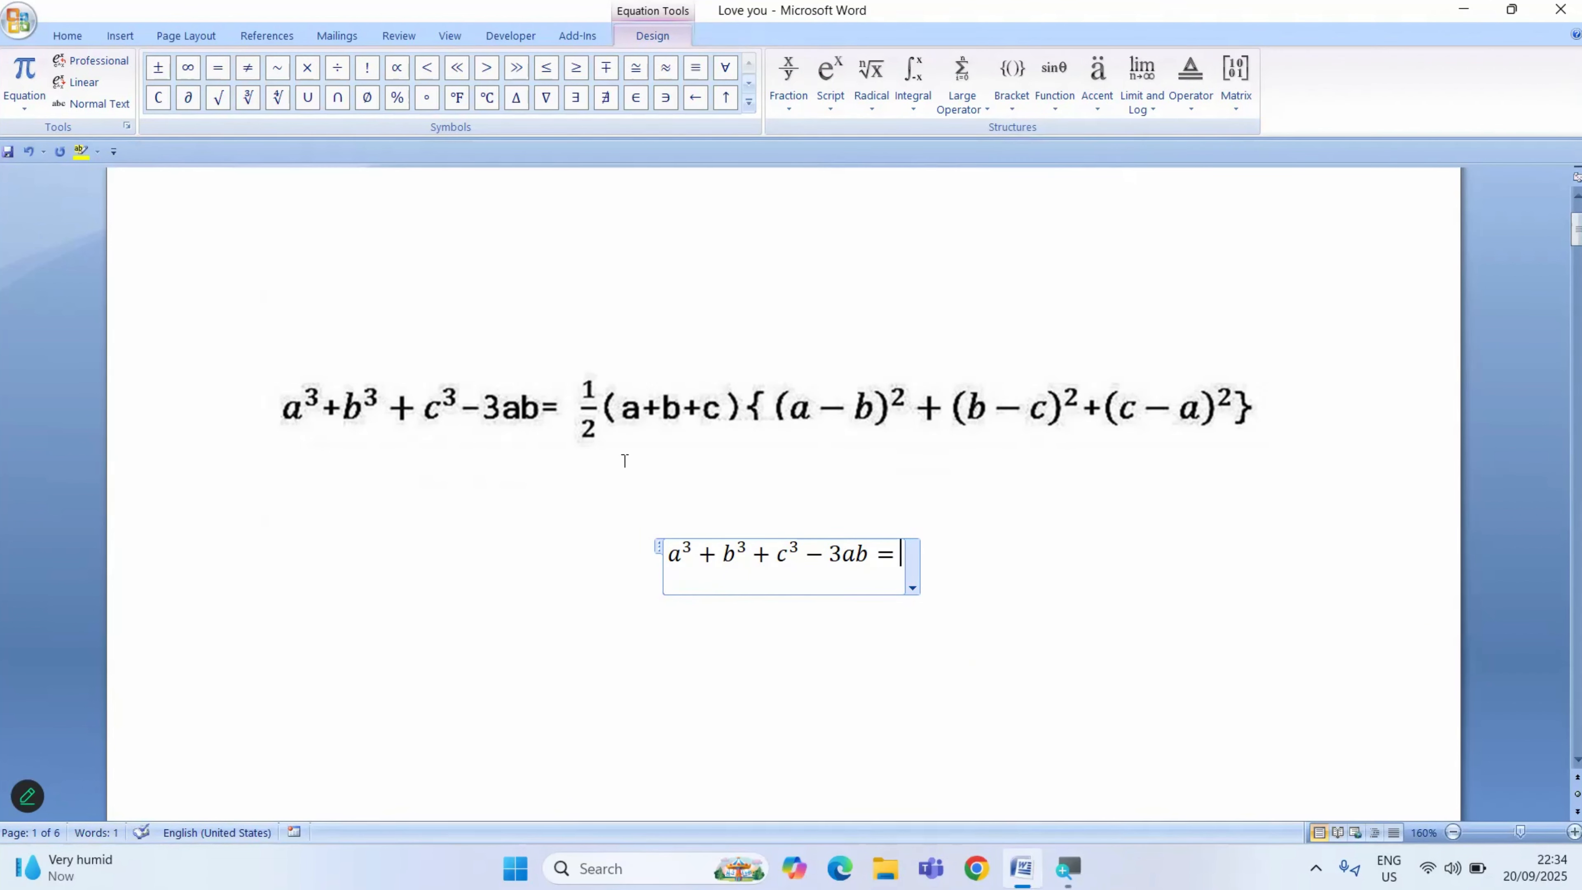
- Insert a stacked fraction after the equals sign with numerator 1 and denominator 2
left_click(791, 106)
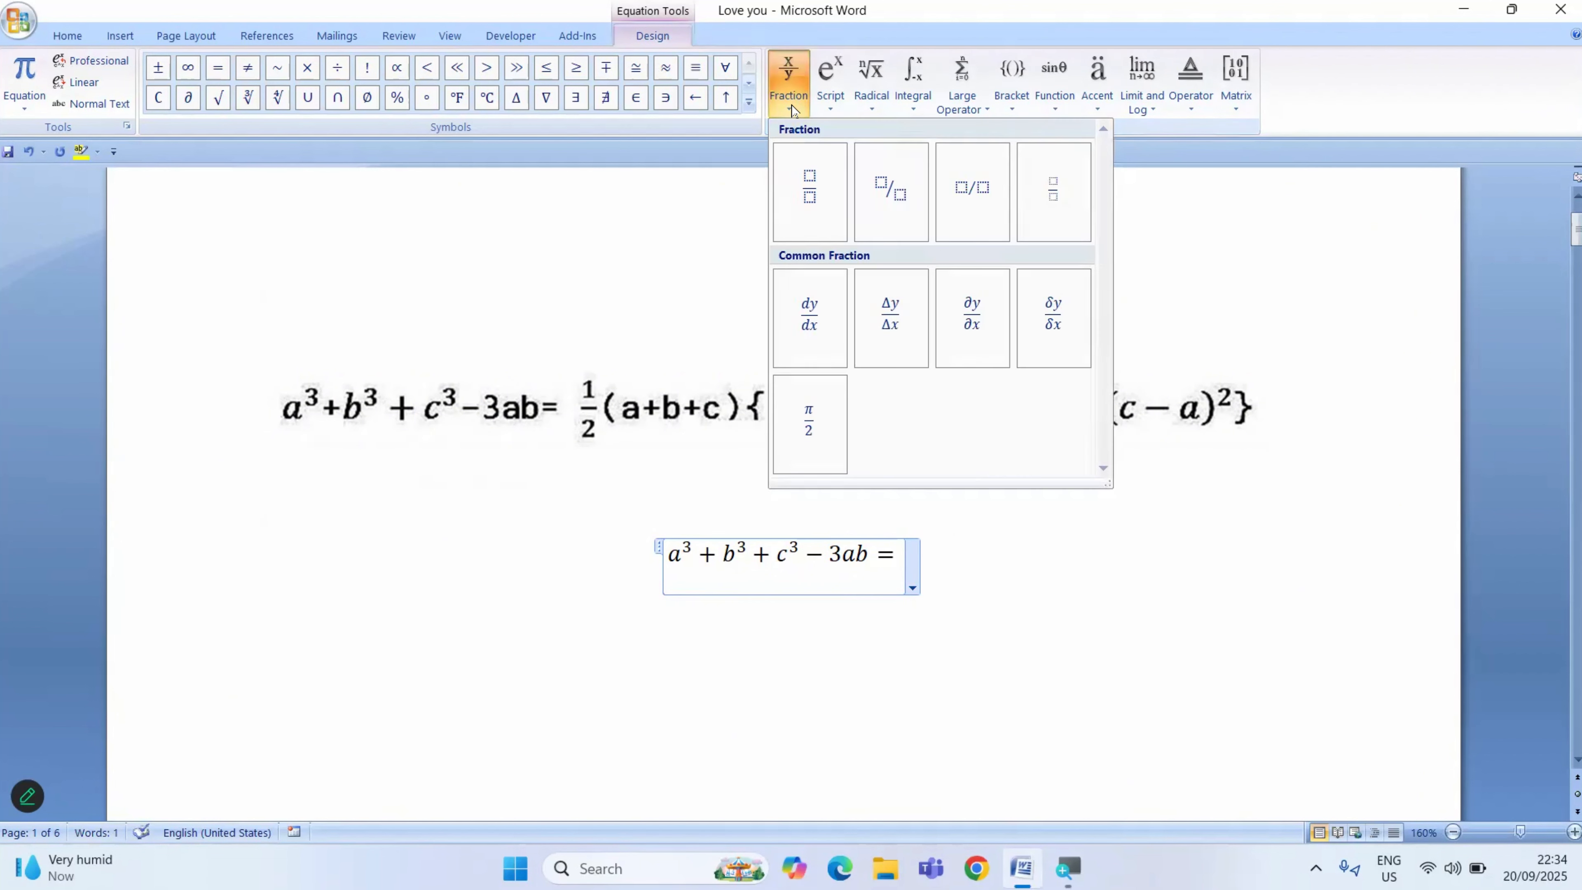
left_click(805, 190)
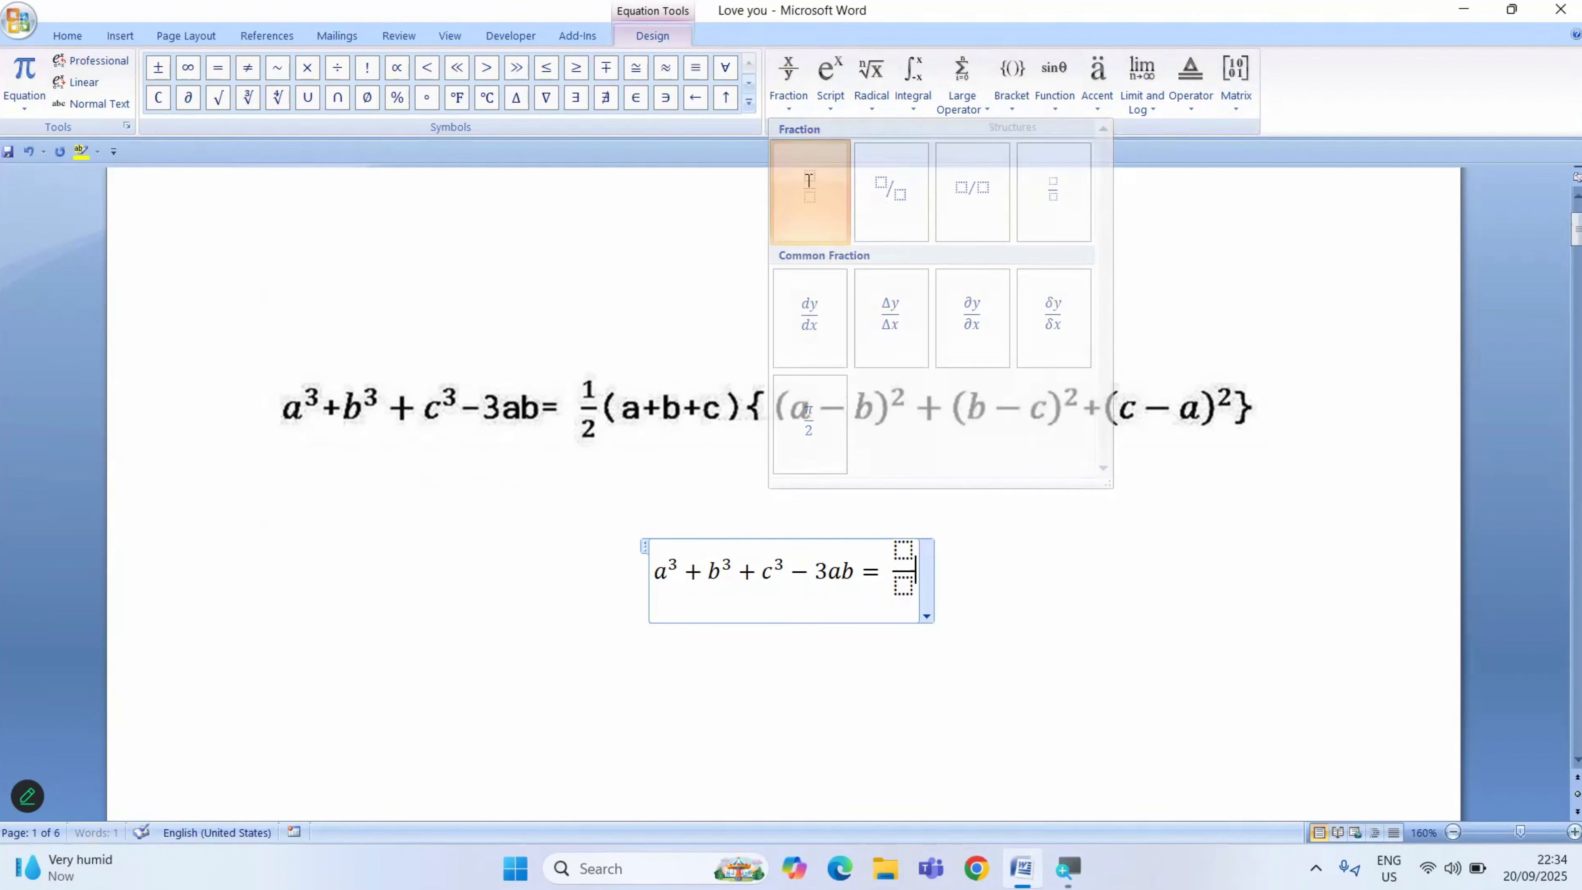
left_click(904, 549)
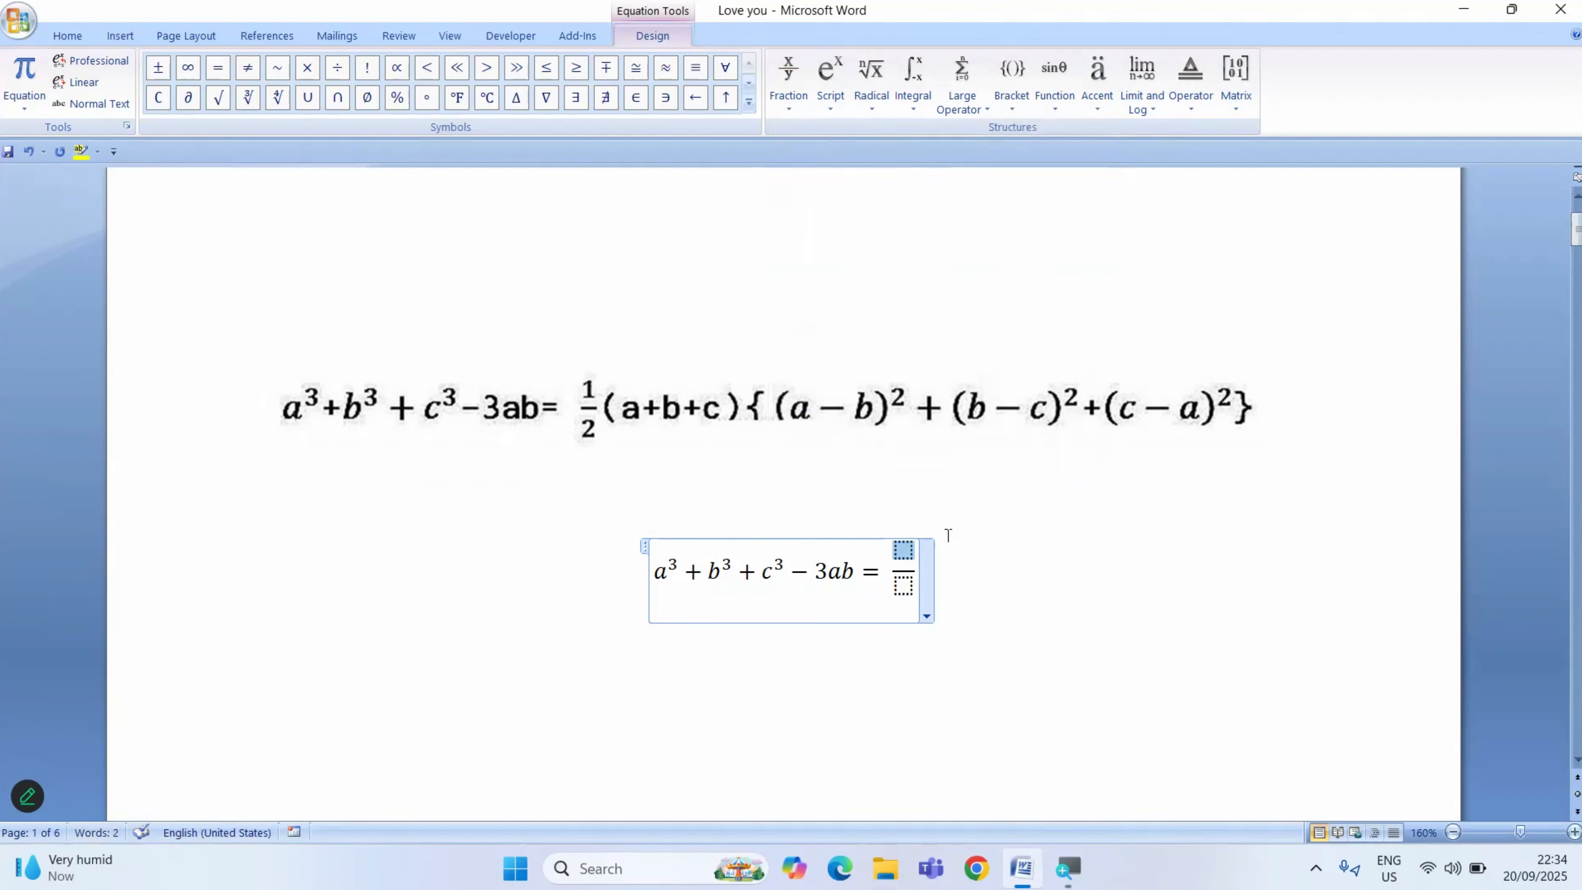
type("1")
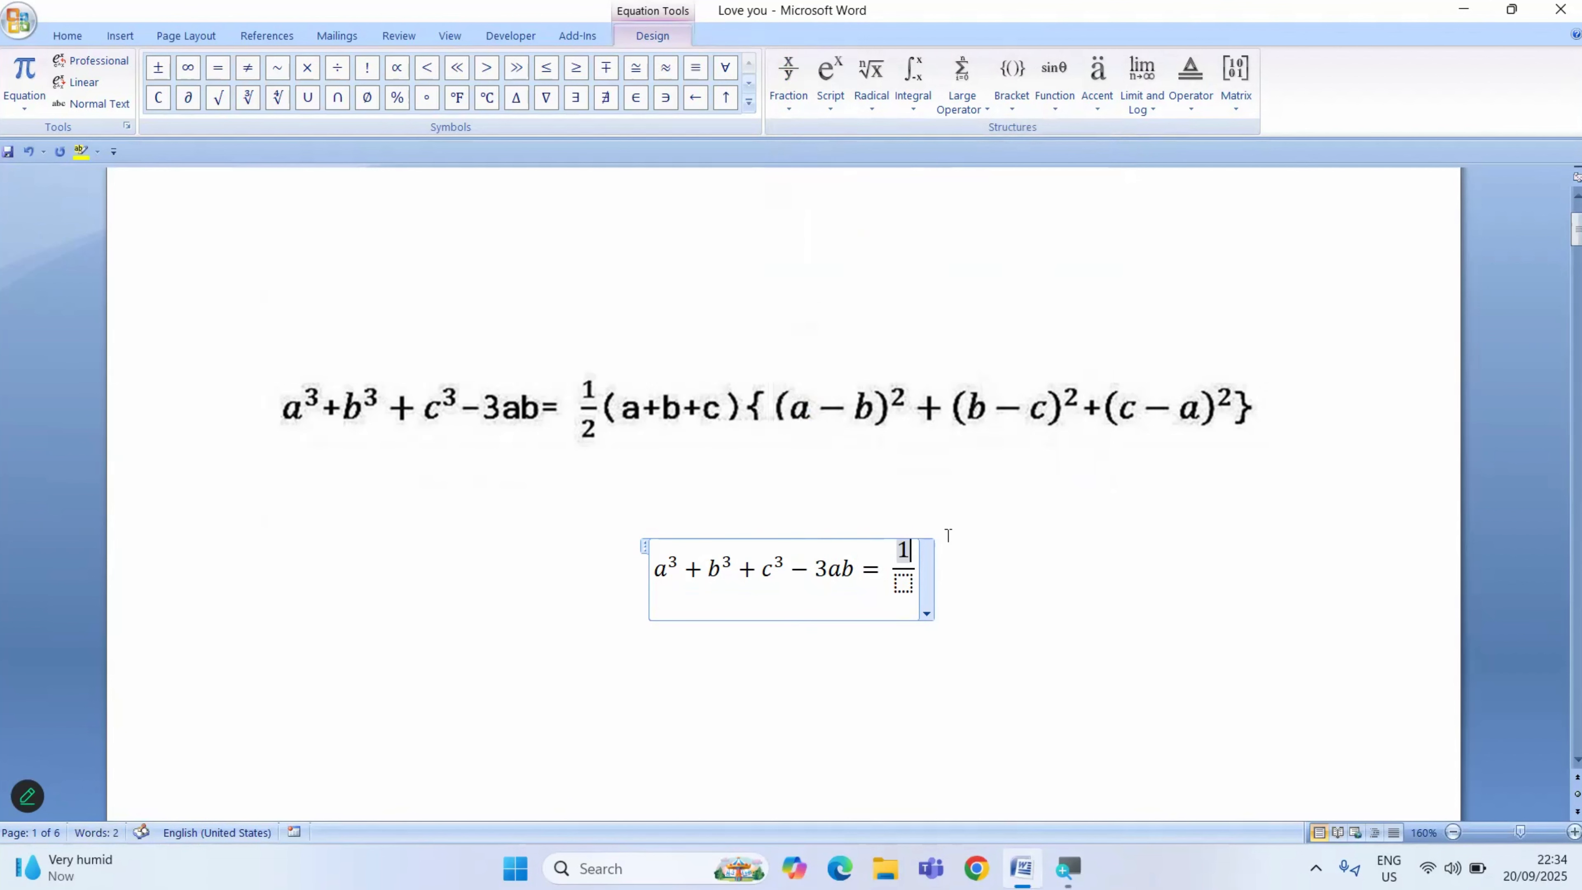
left_click(903, 581)
type("2")
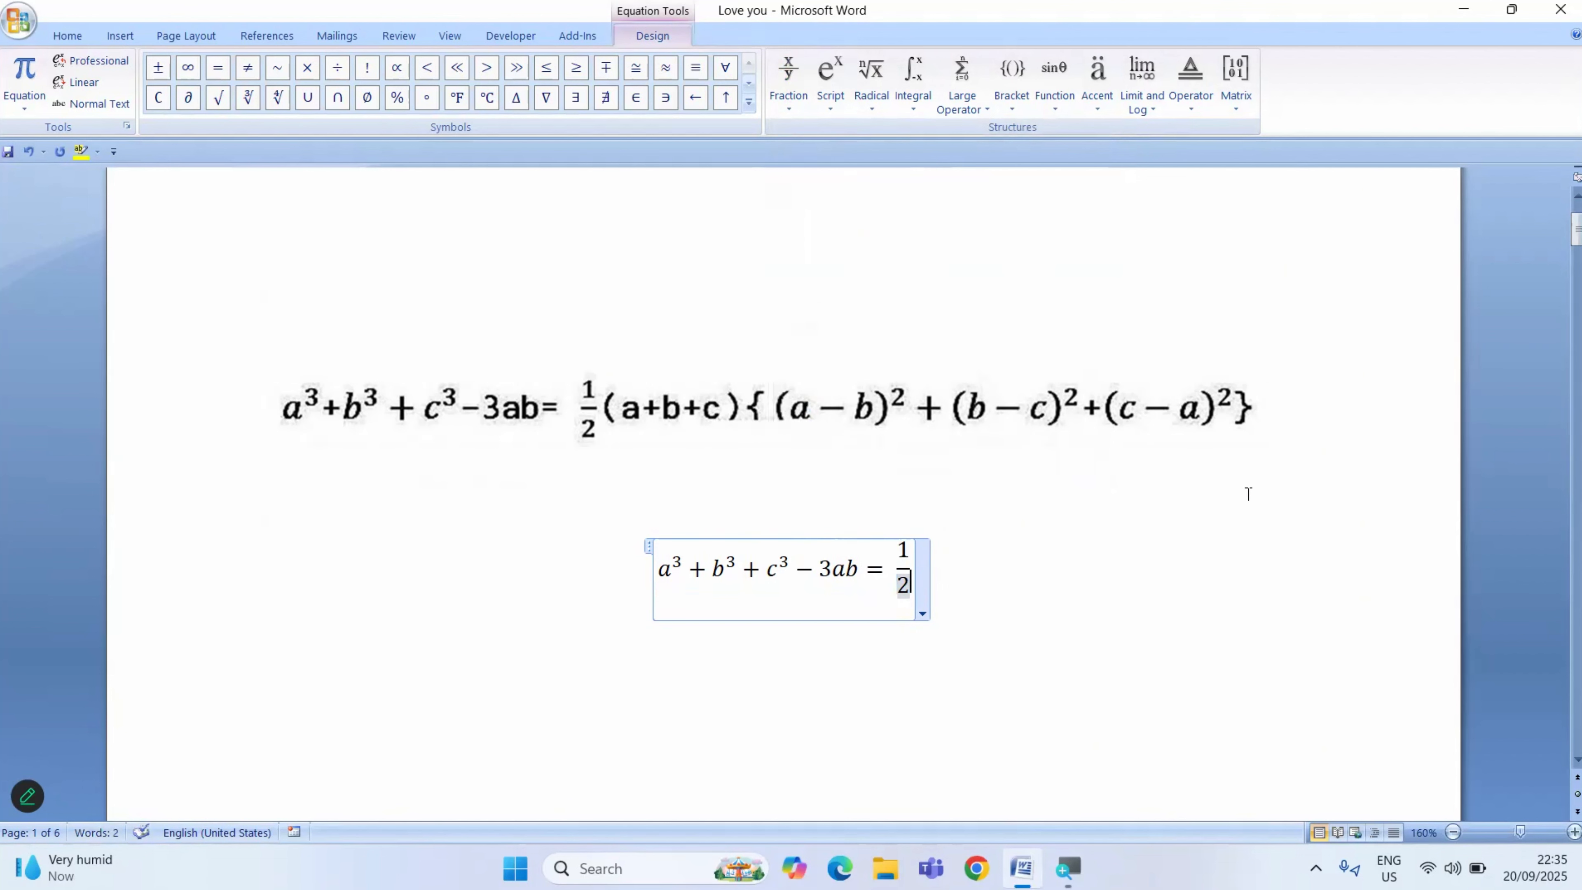
key("Right")
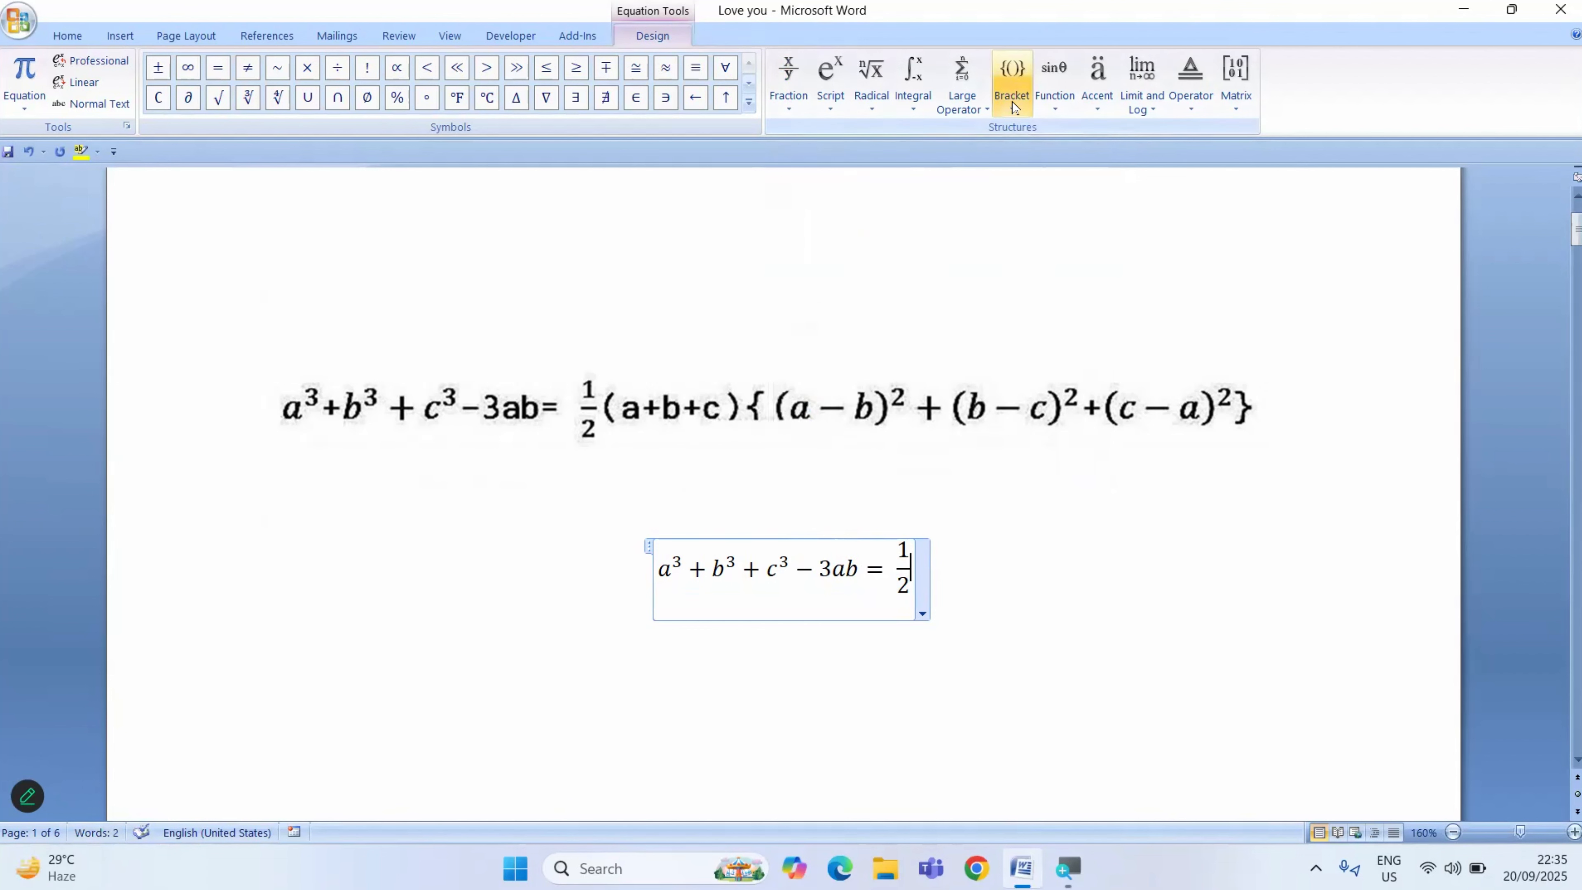
- Insert a pair of parentheses after the fraction one half and fill it with a+b+c
left_click(1013, 87)
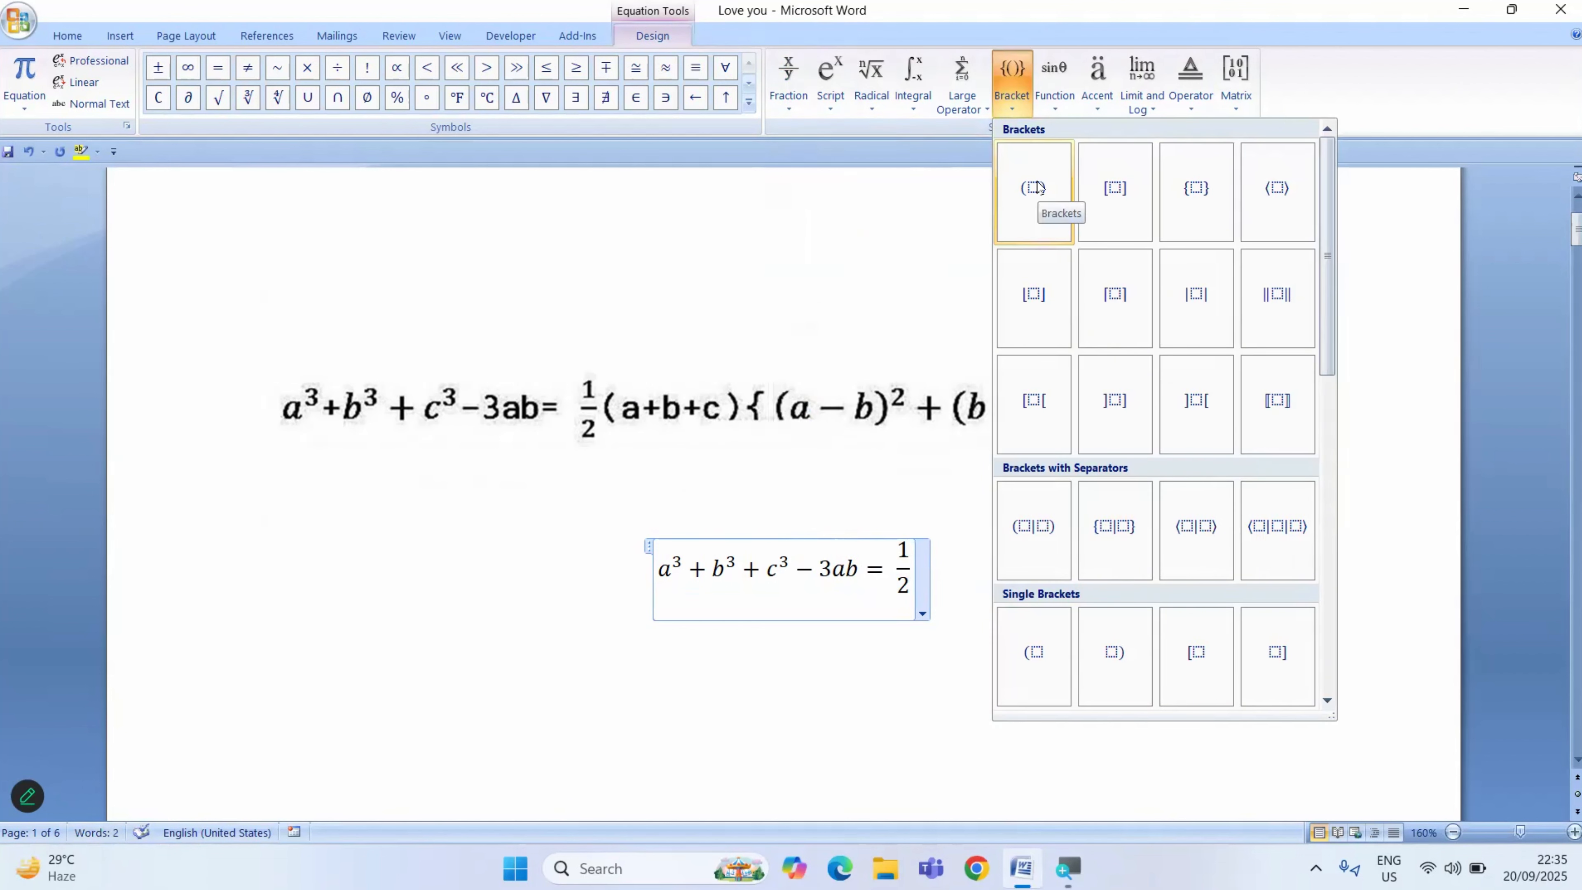
left_click(1029, 199)
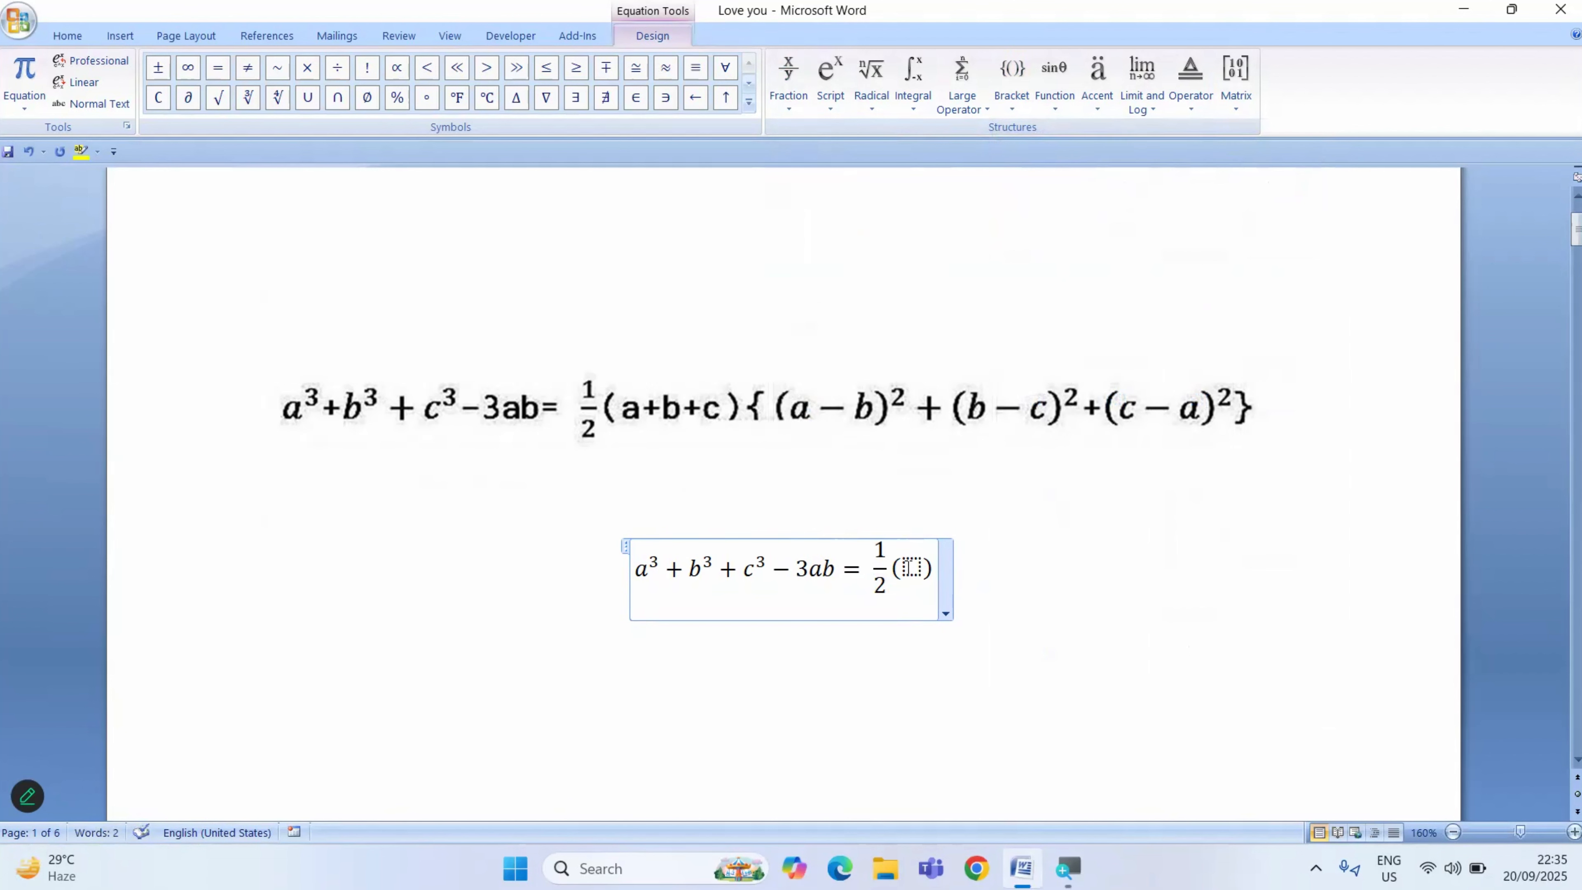
key("Left")
type("a+")
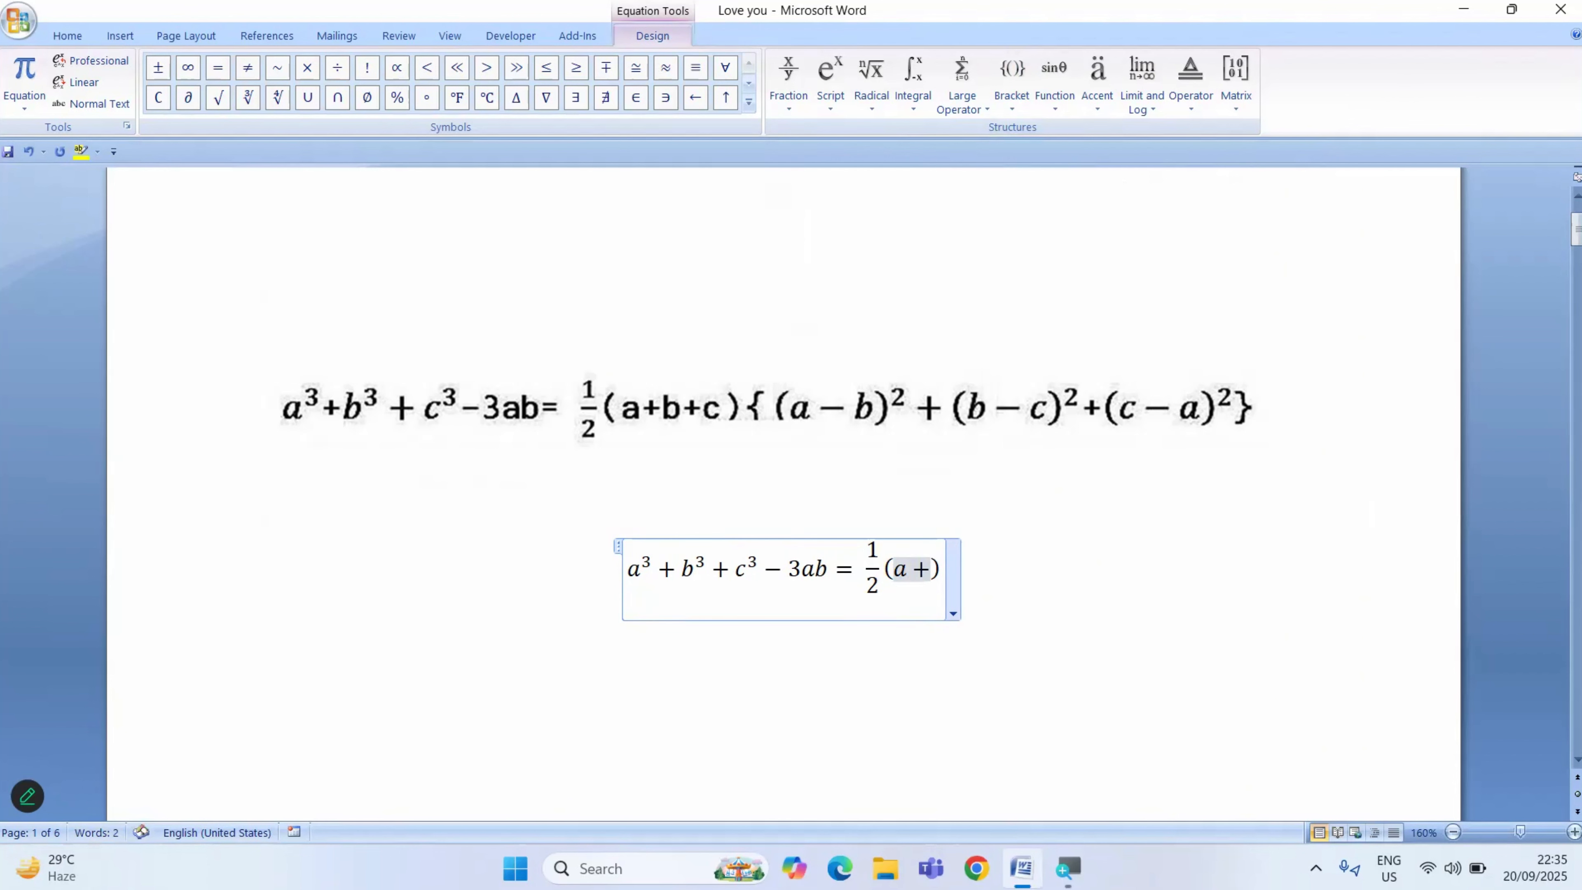
type("b+c")
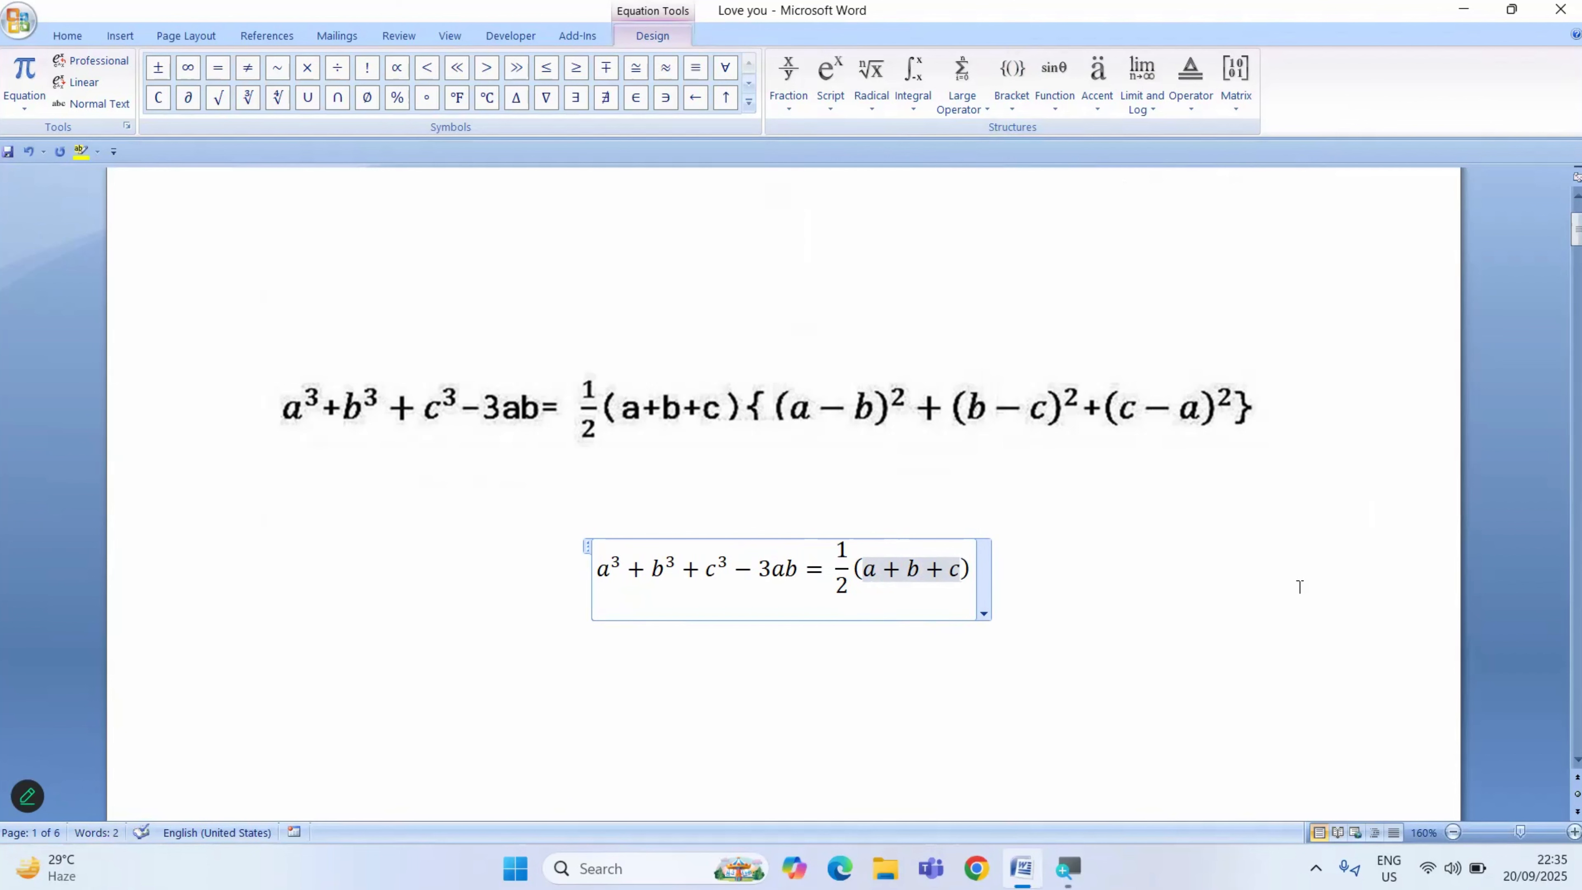
key("Right")
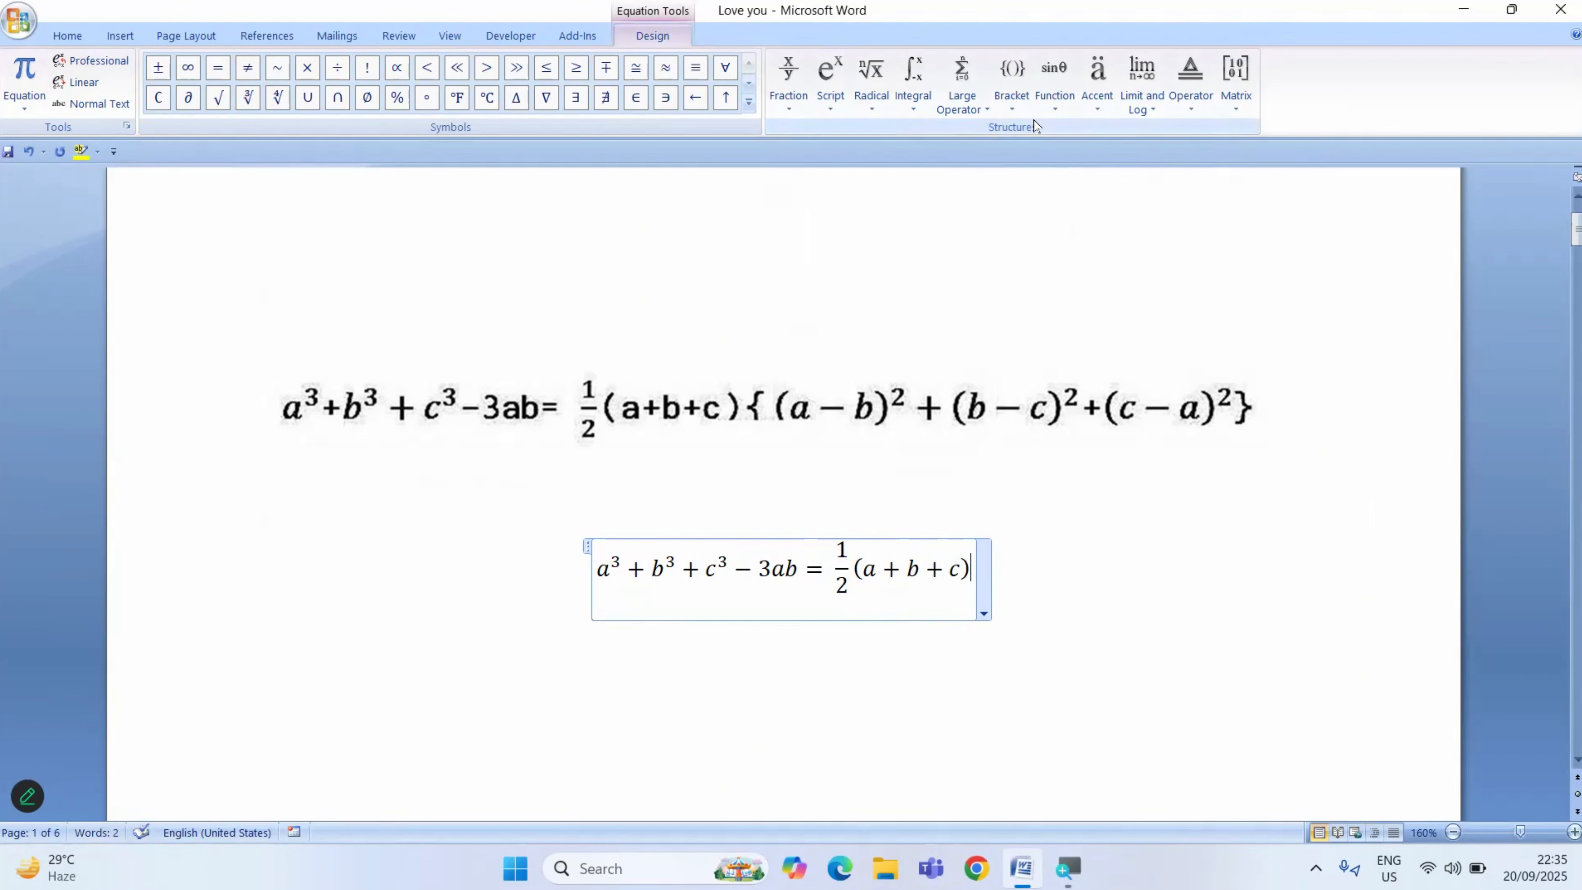
- Insert curly brackets after (a+b+c) and place a parenthesised a−b inside them
left_click(1012, 107)
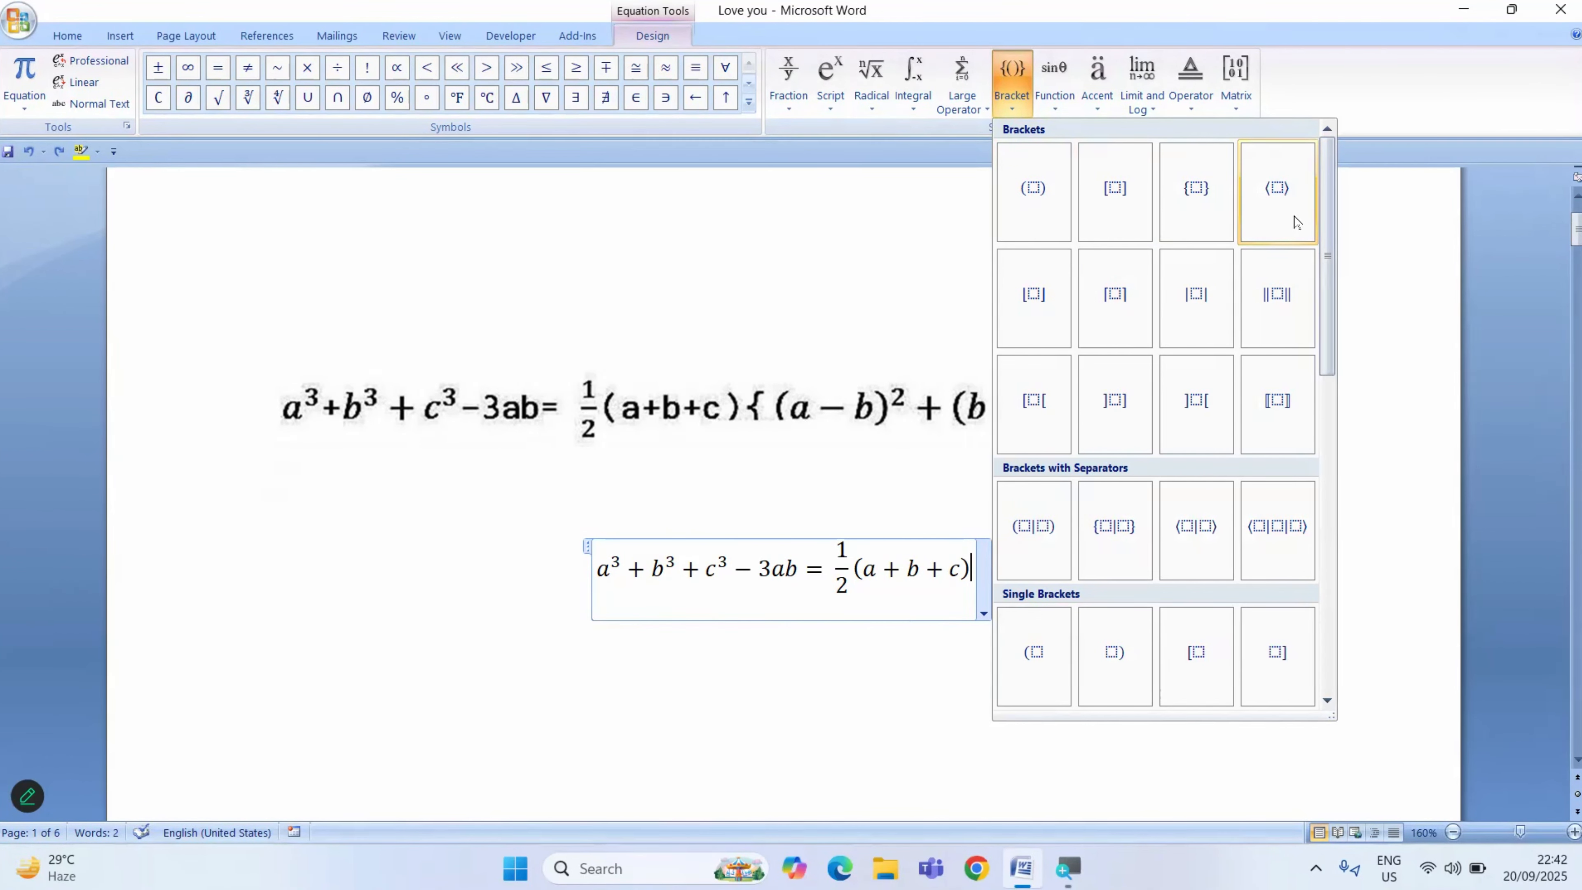
left_click(1199, 189)
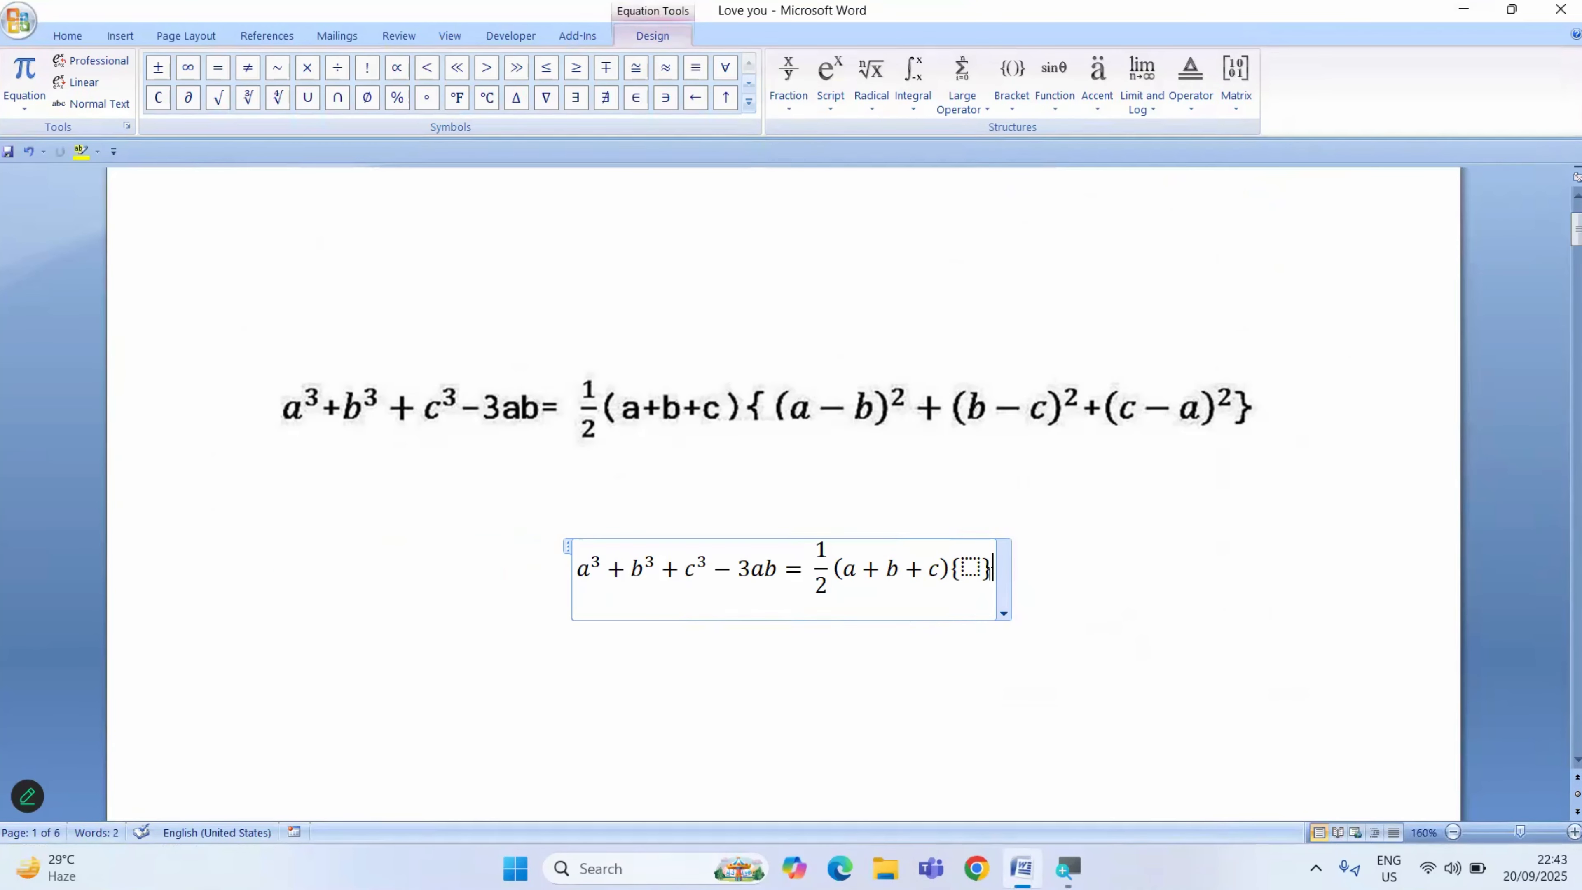
left_click(970, 568)
left_click(1012, 110)
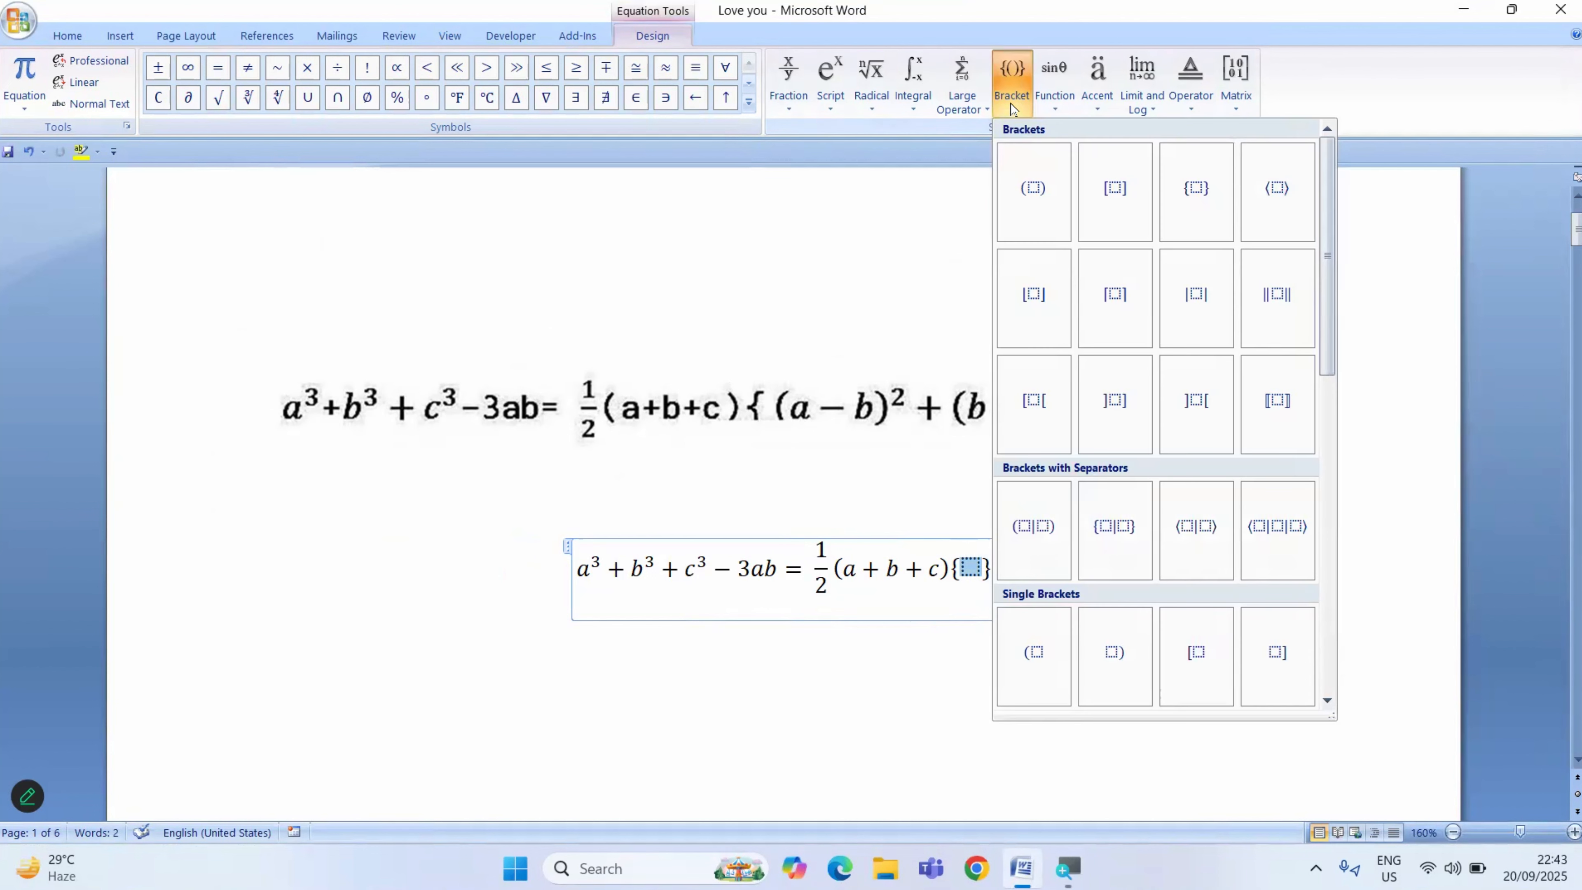
left_click(1032, 201)
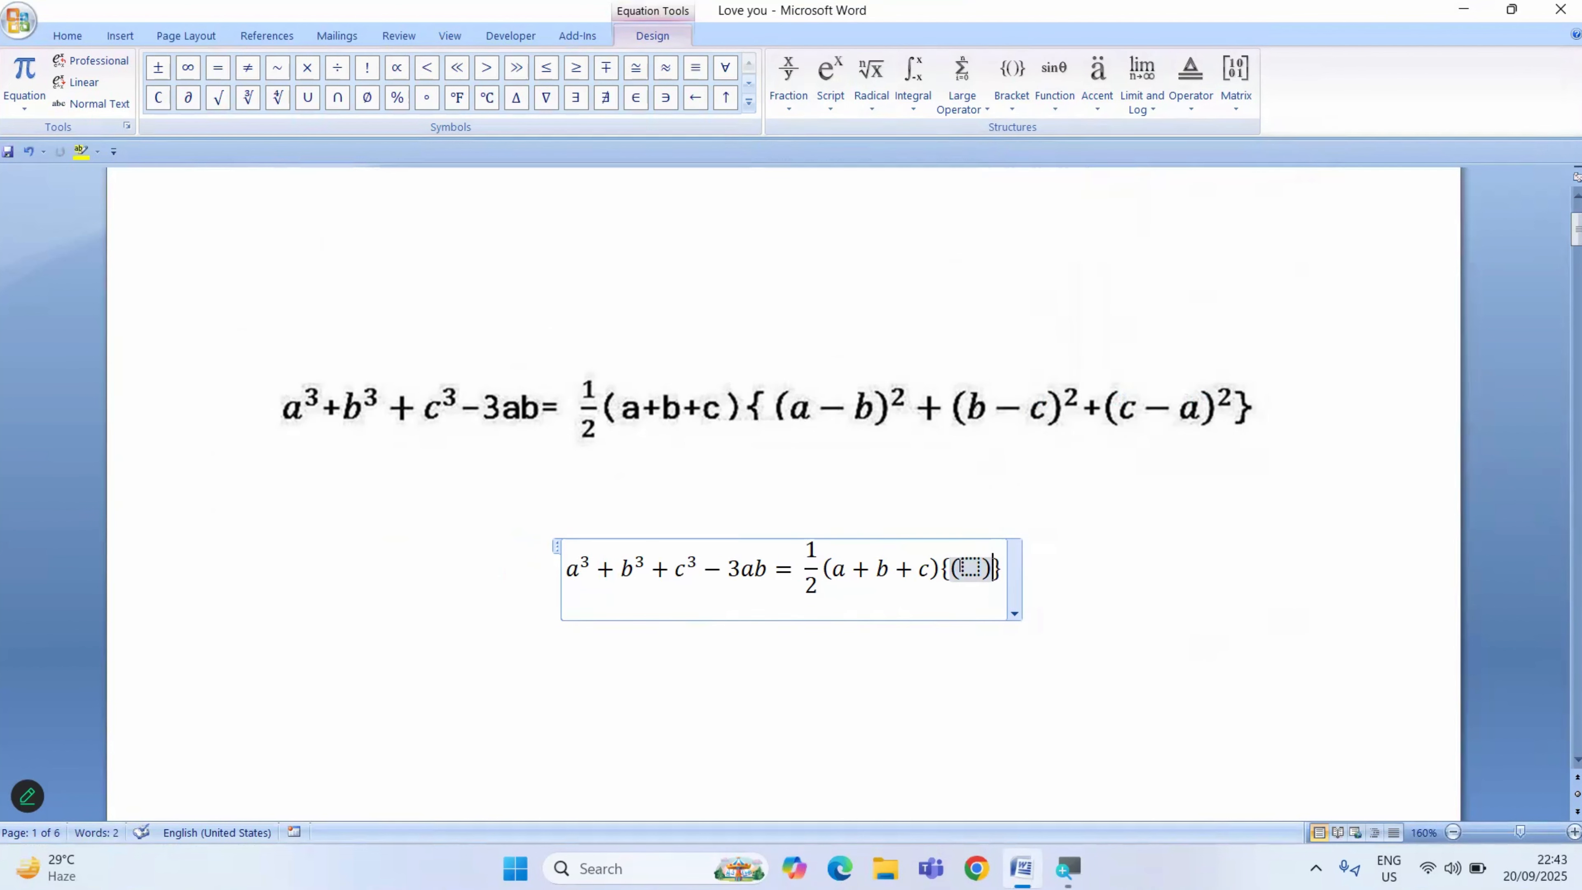
left_click(970, 567)
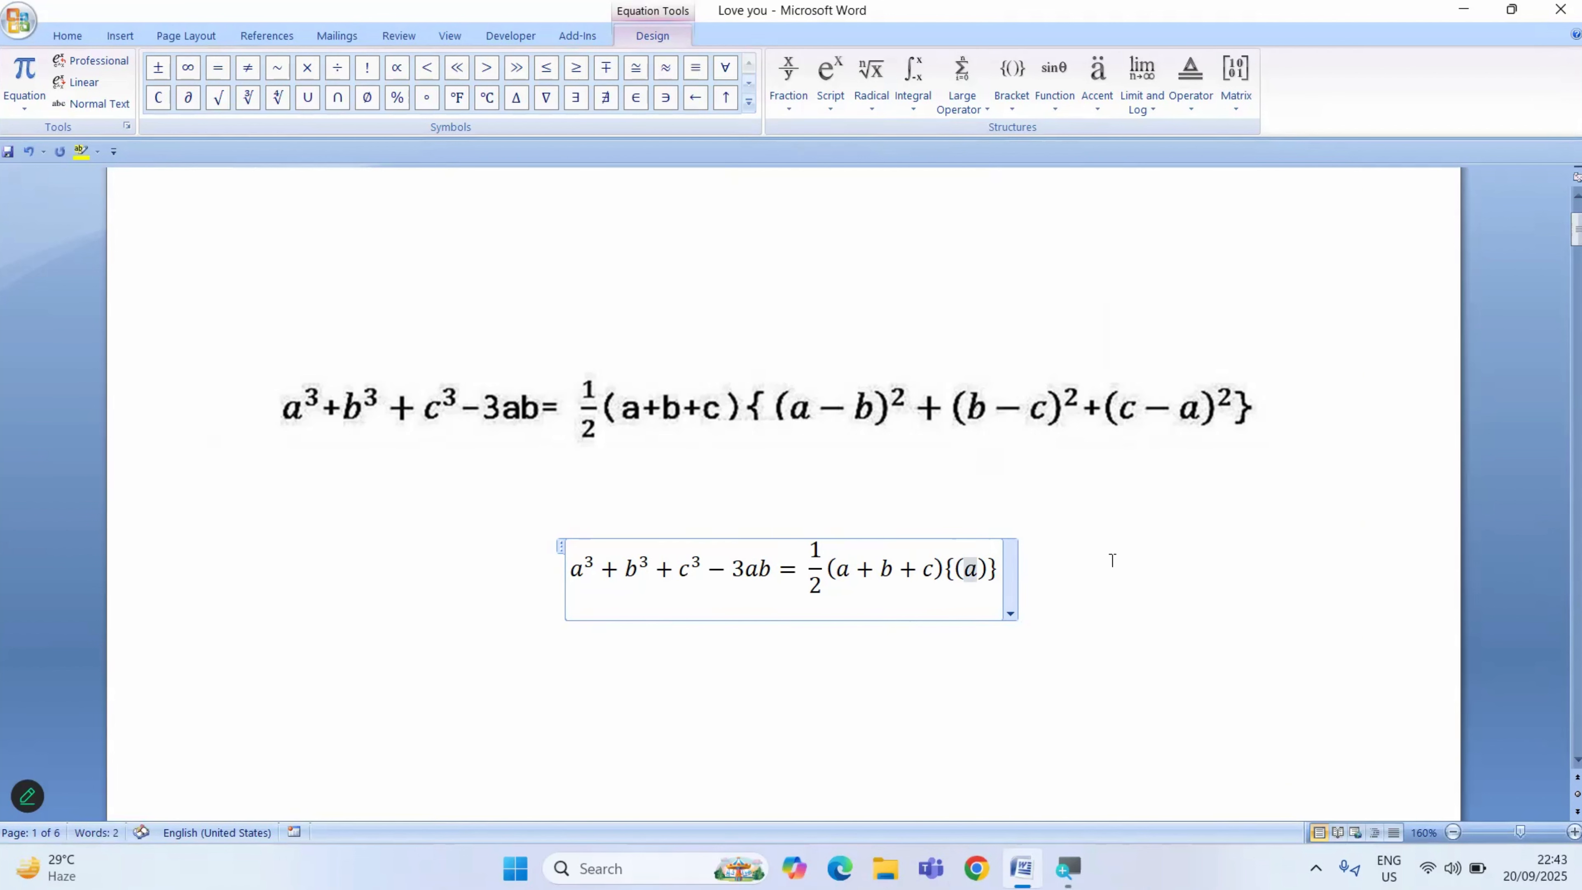
type("a-")
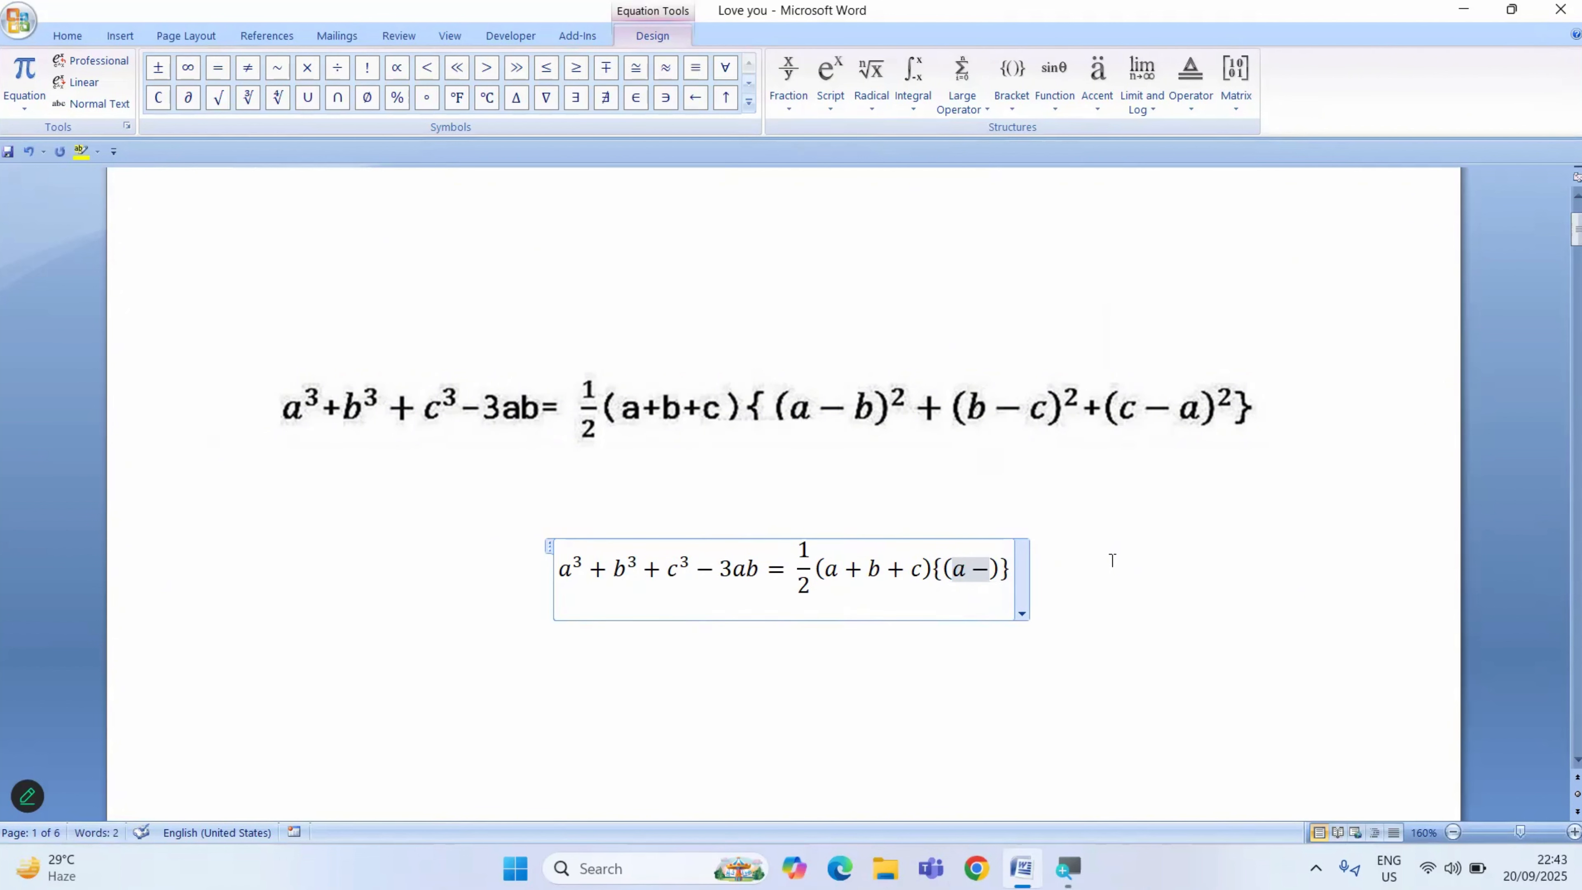
type("b")
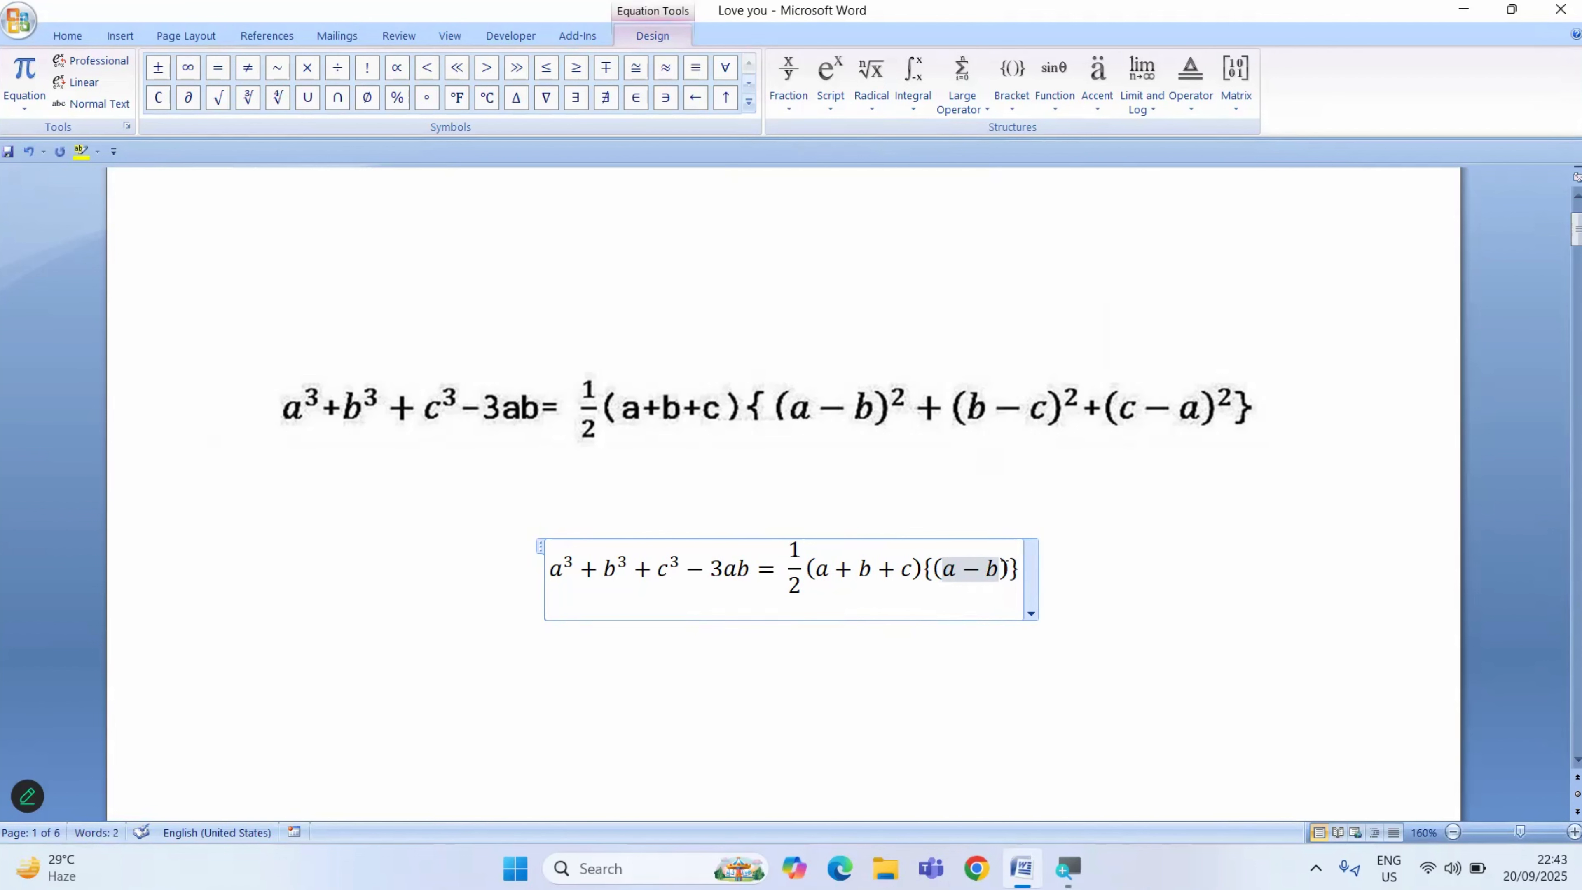
- Convert (a−b) inside the curly brackets into a superscript structure with exponent 2
left_click_drag(1000, 564, 936, 569)
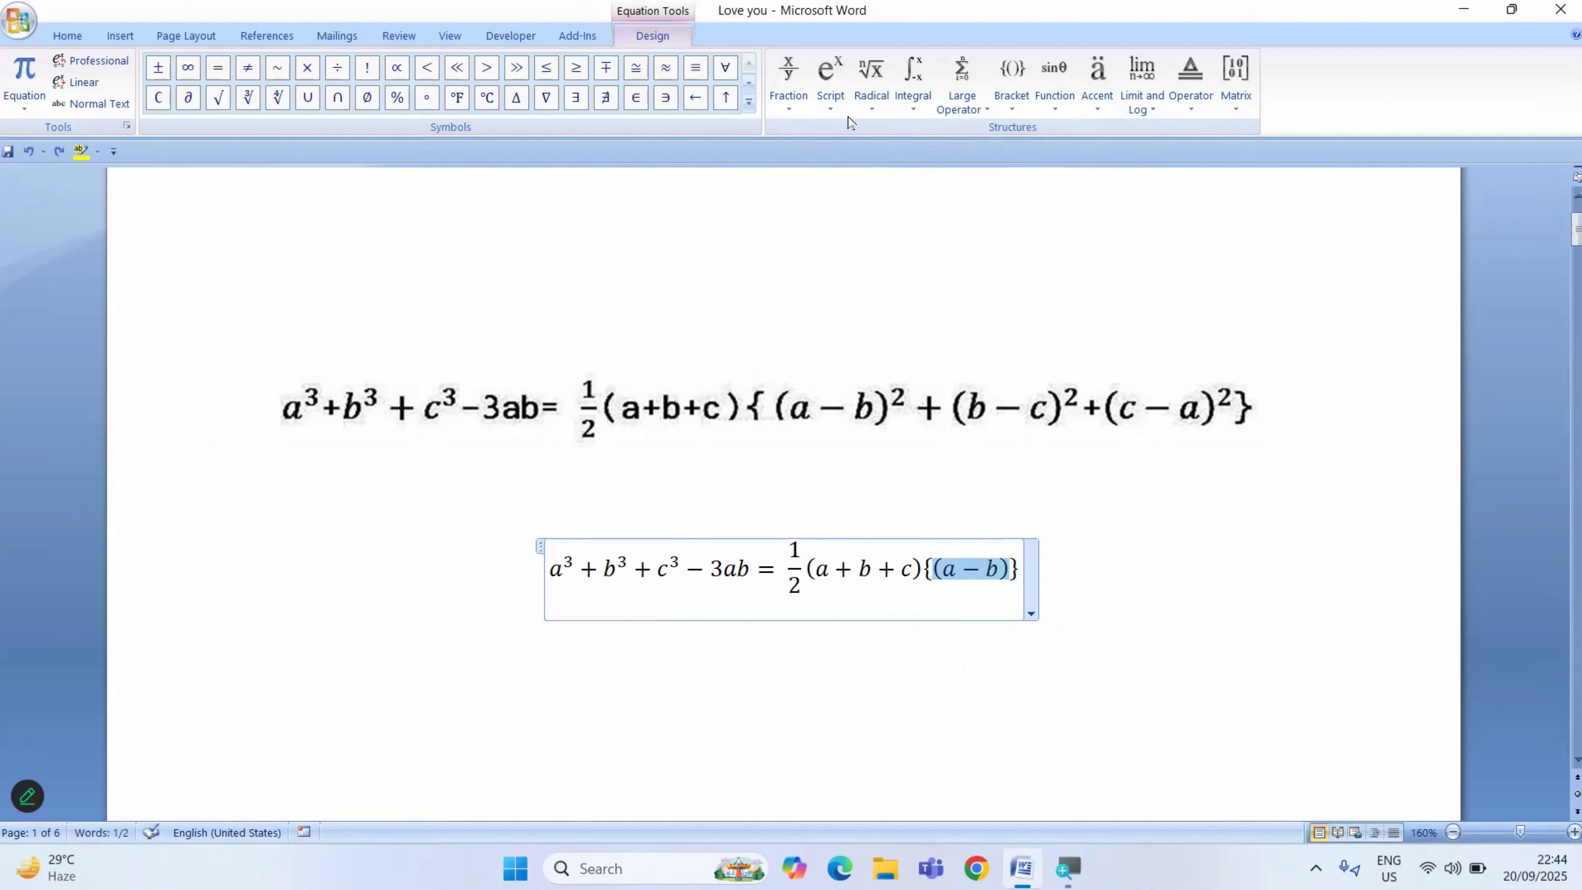
left_click(836, 104)
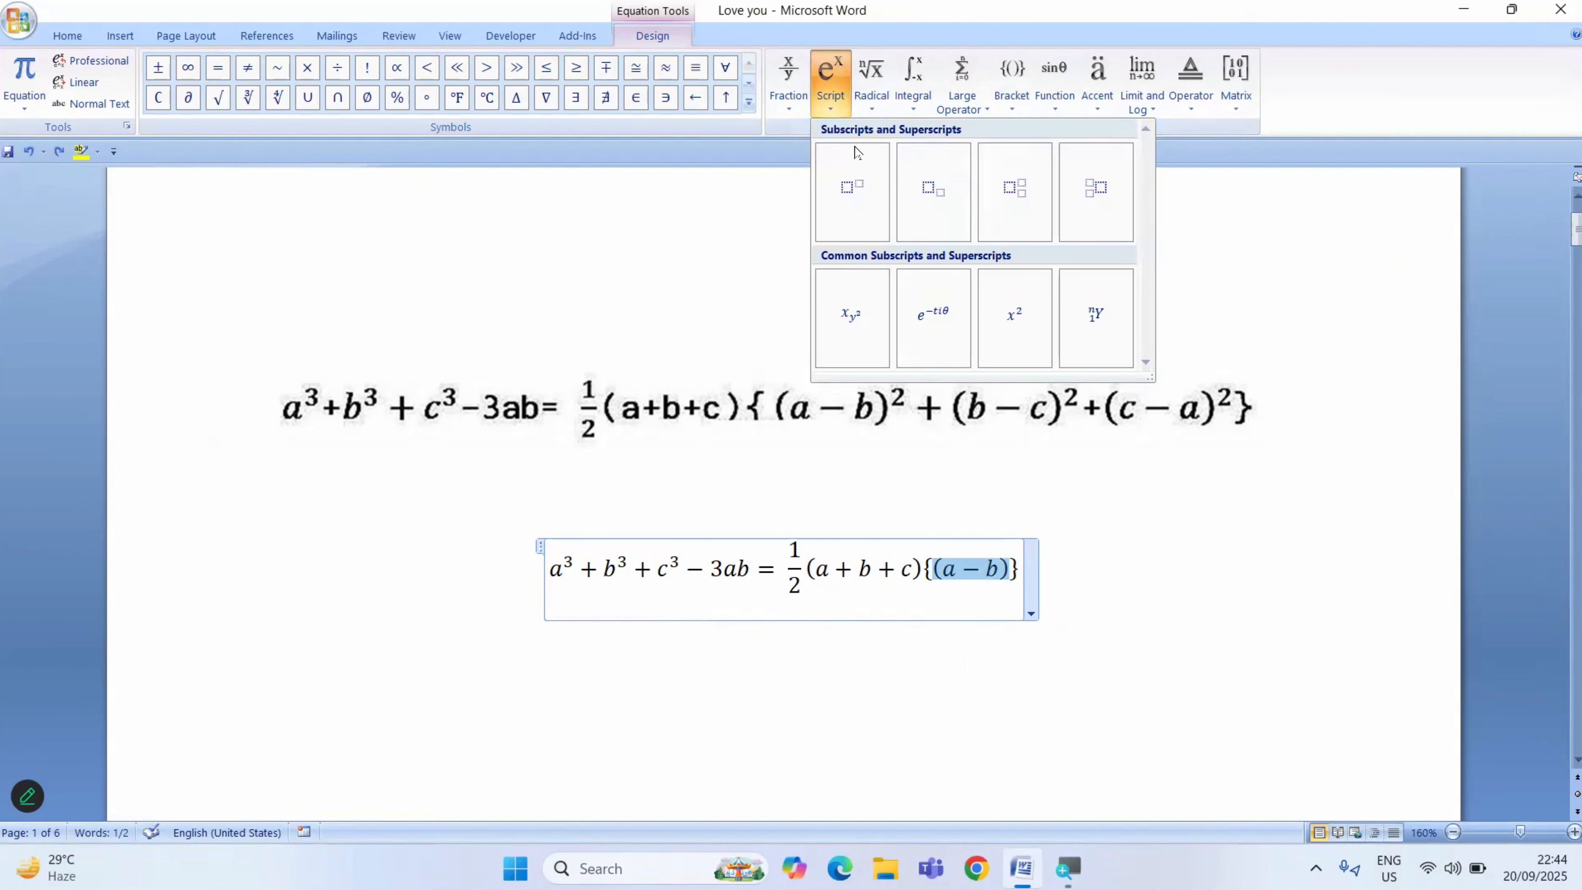
left_click(858, 187)
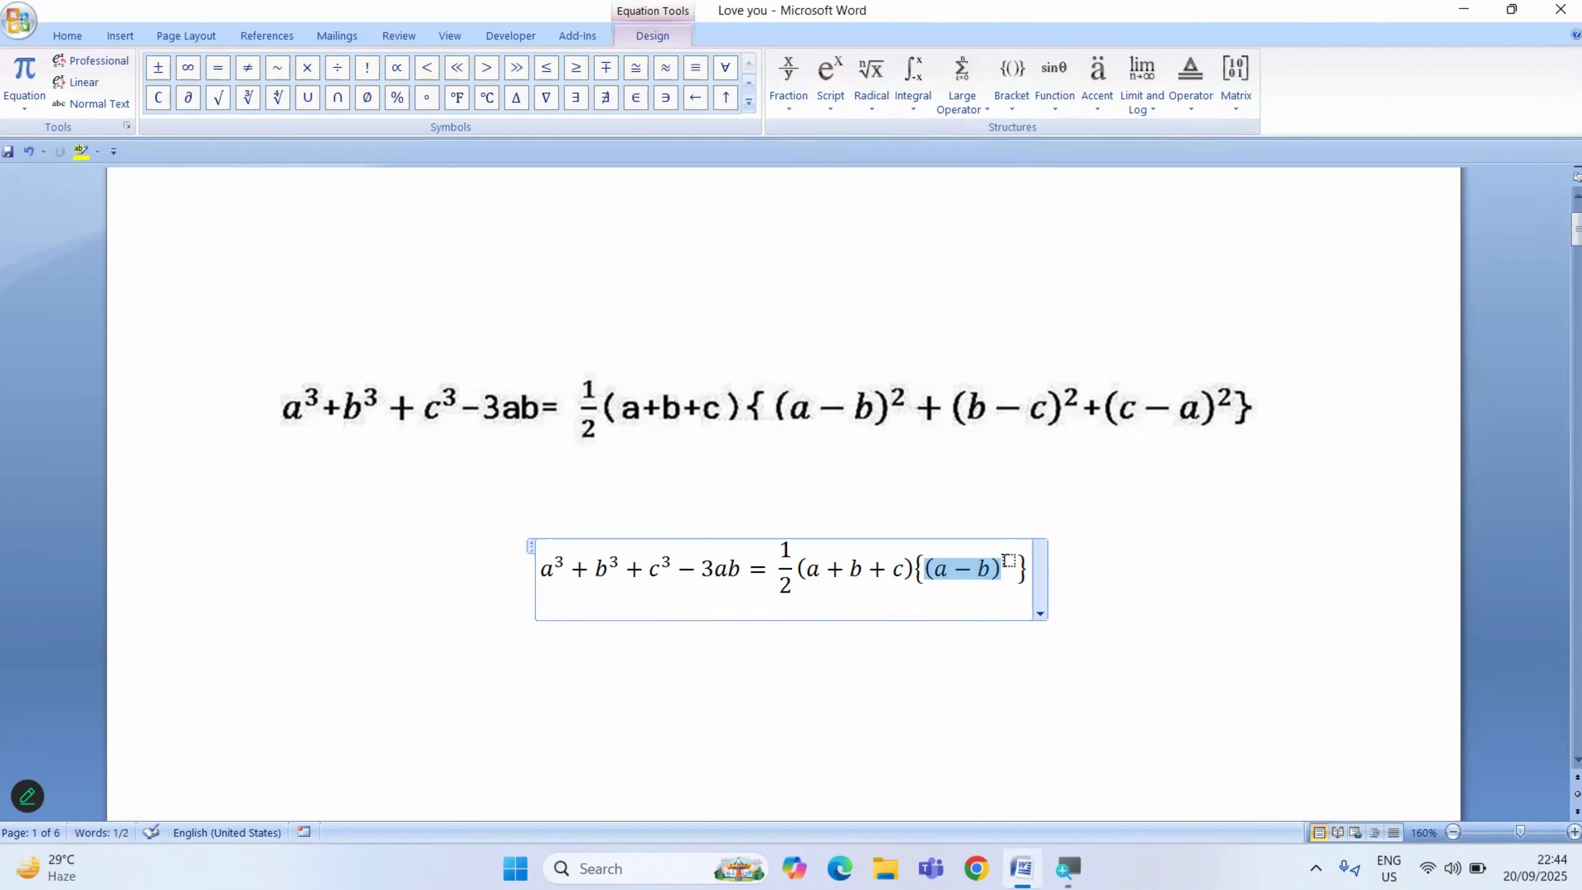
left_click(1009, 558)
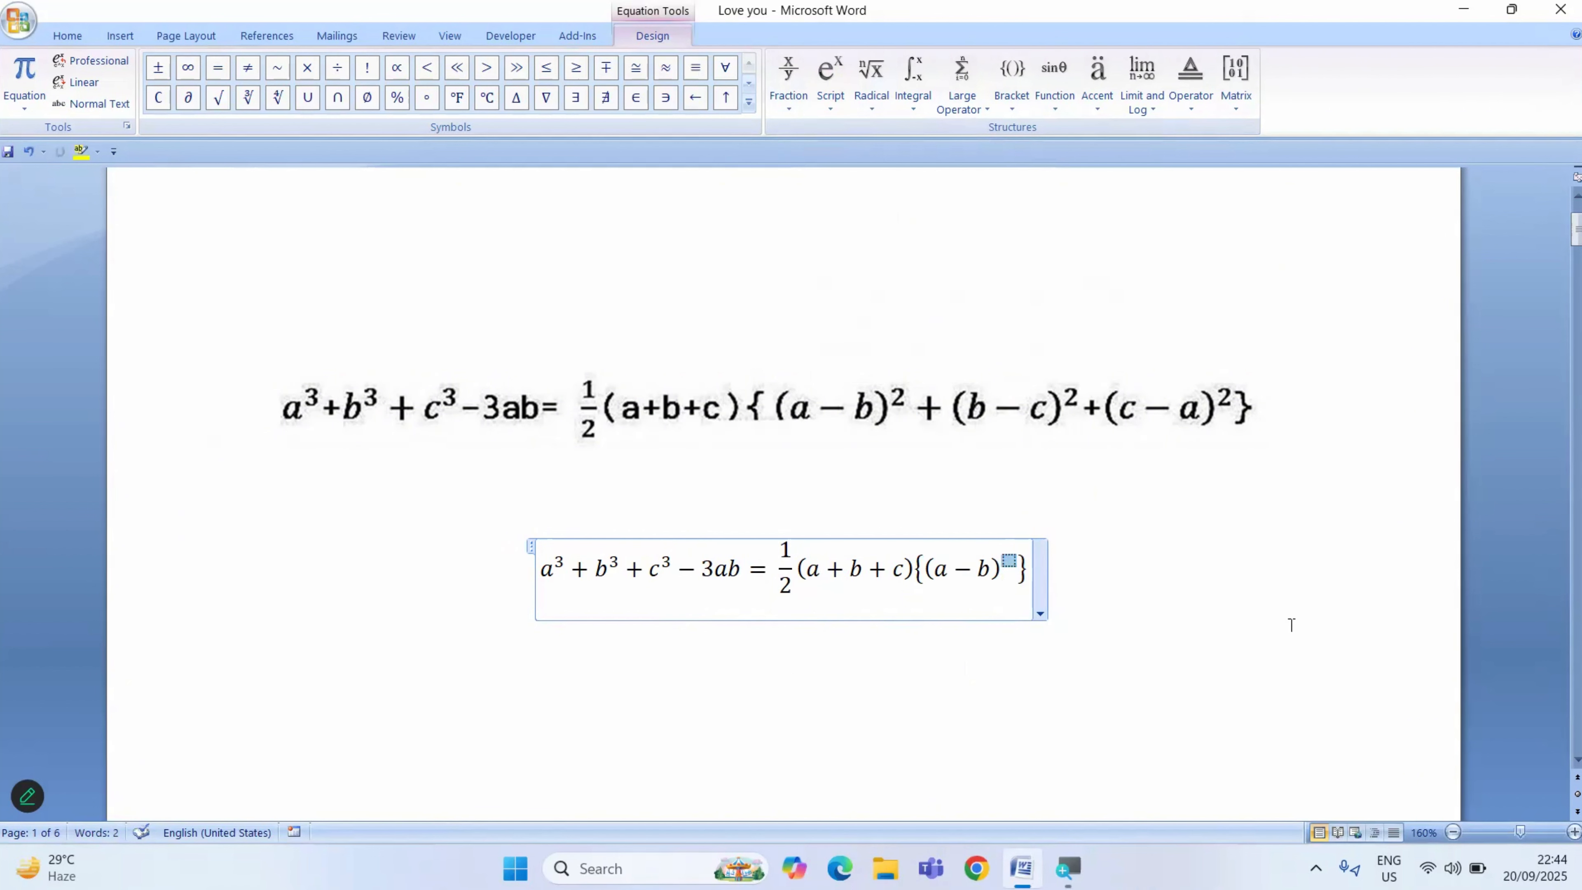
type("2")
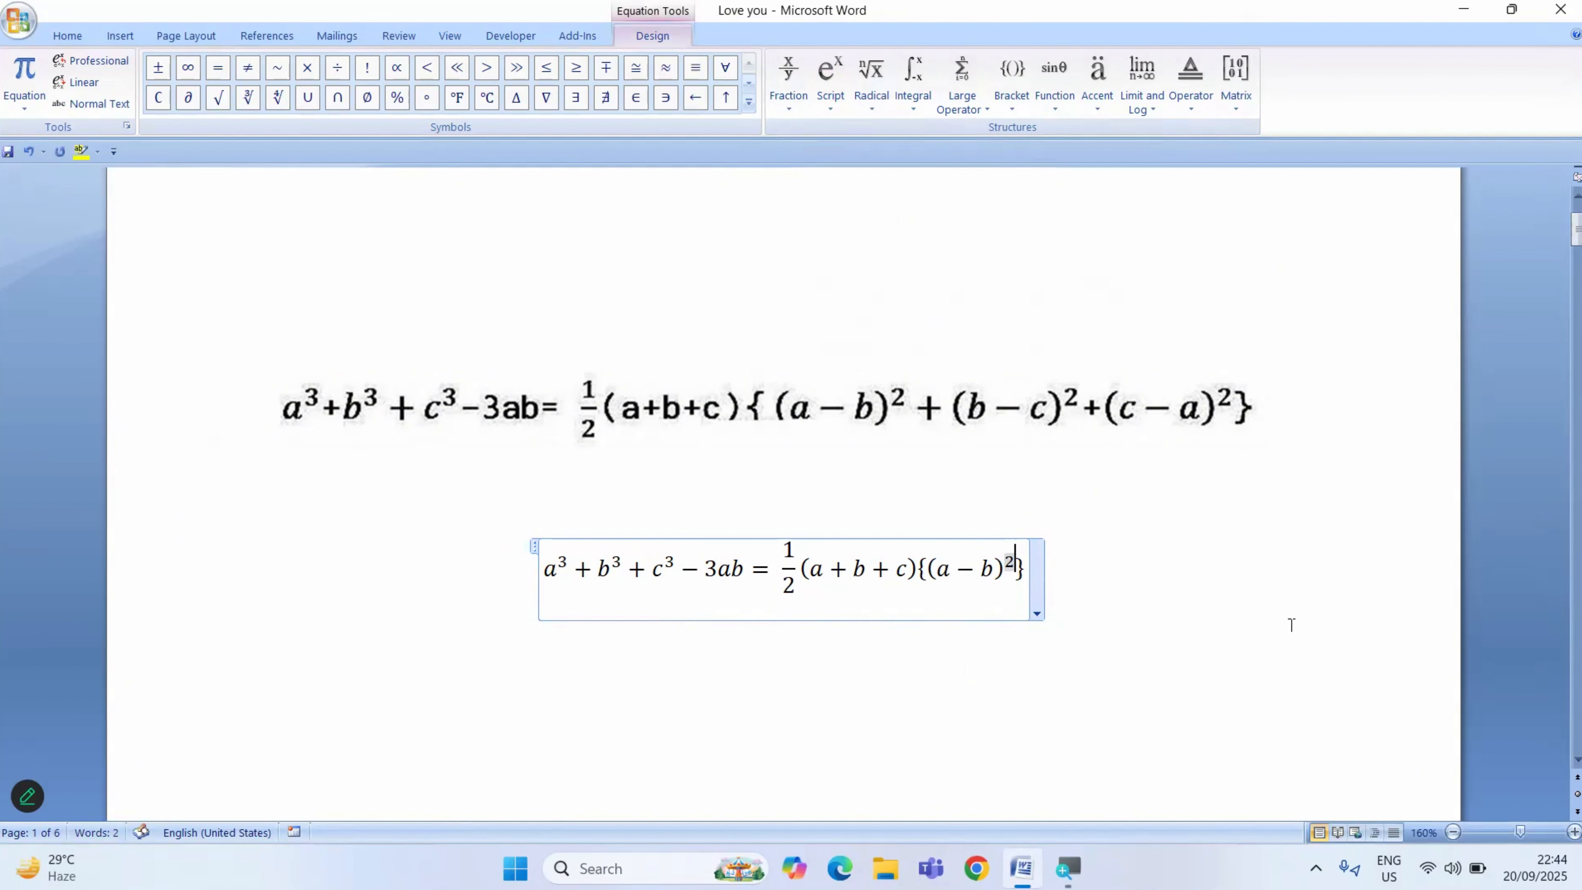
key("Right")
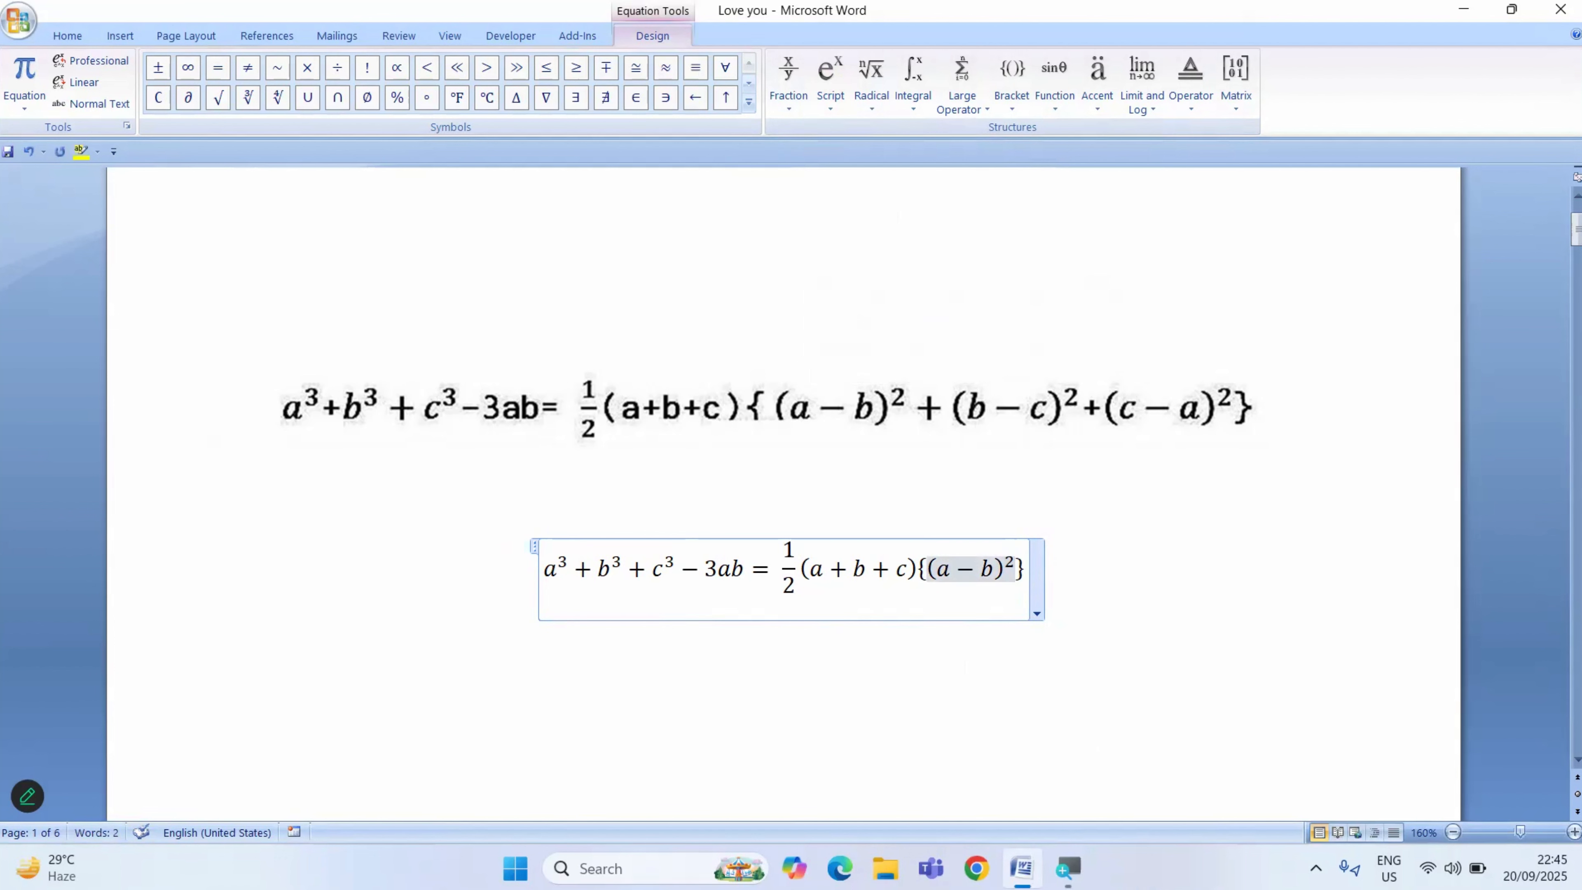
- Add a plus sign after (a−b)² inside the curly brackets, followed by a pair of parentheses containing b−c
type("+")
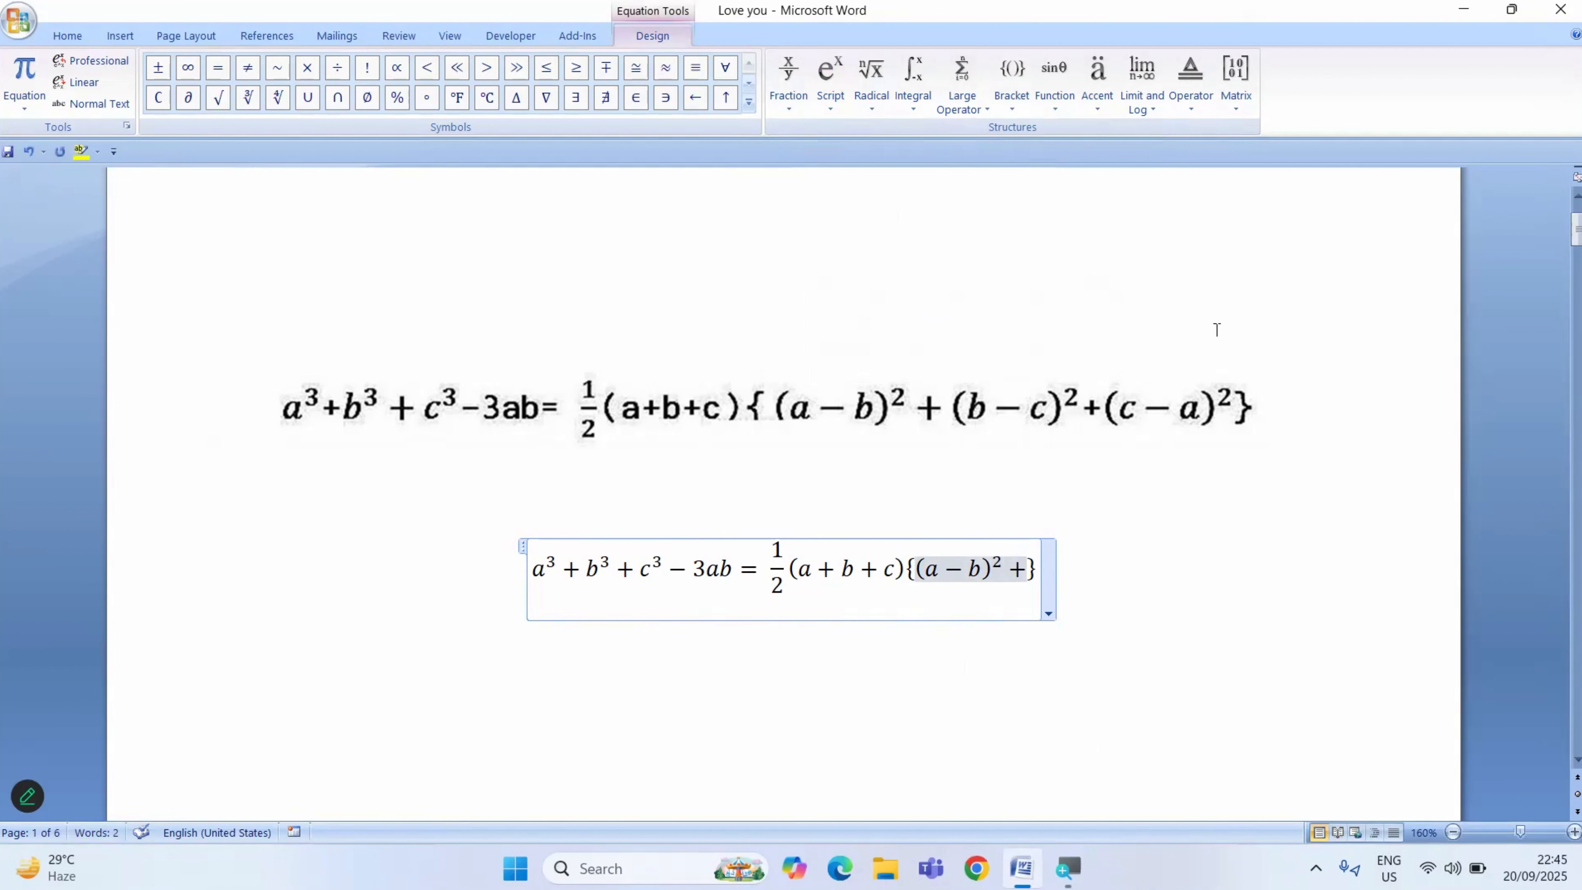
left_click(1011, 94)
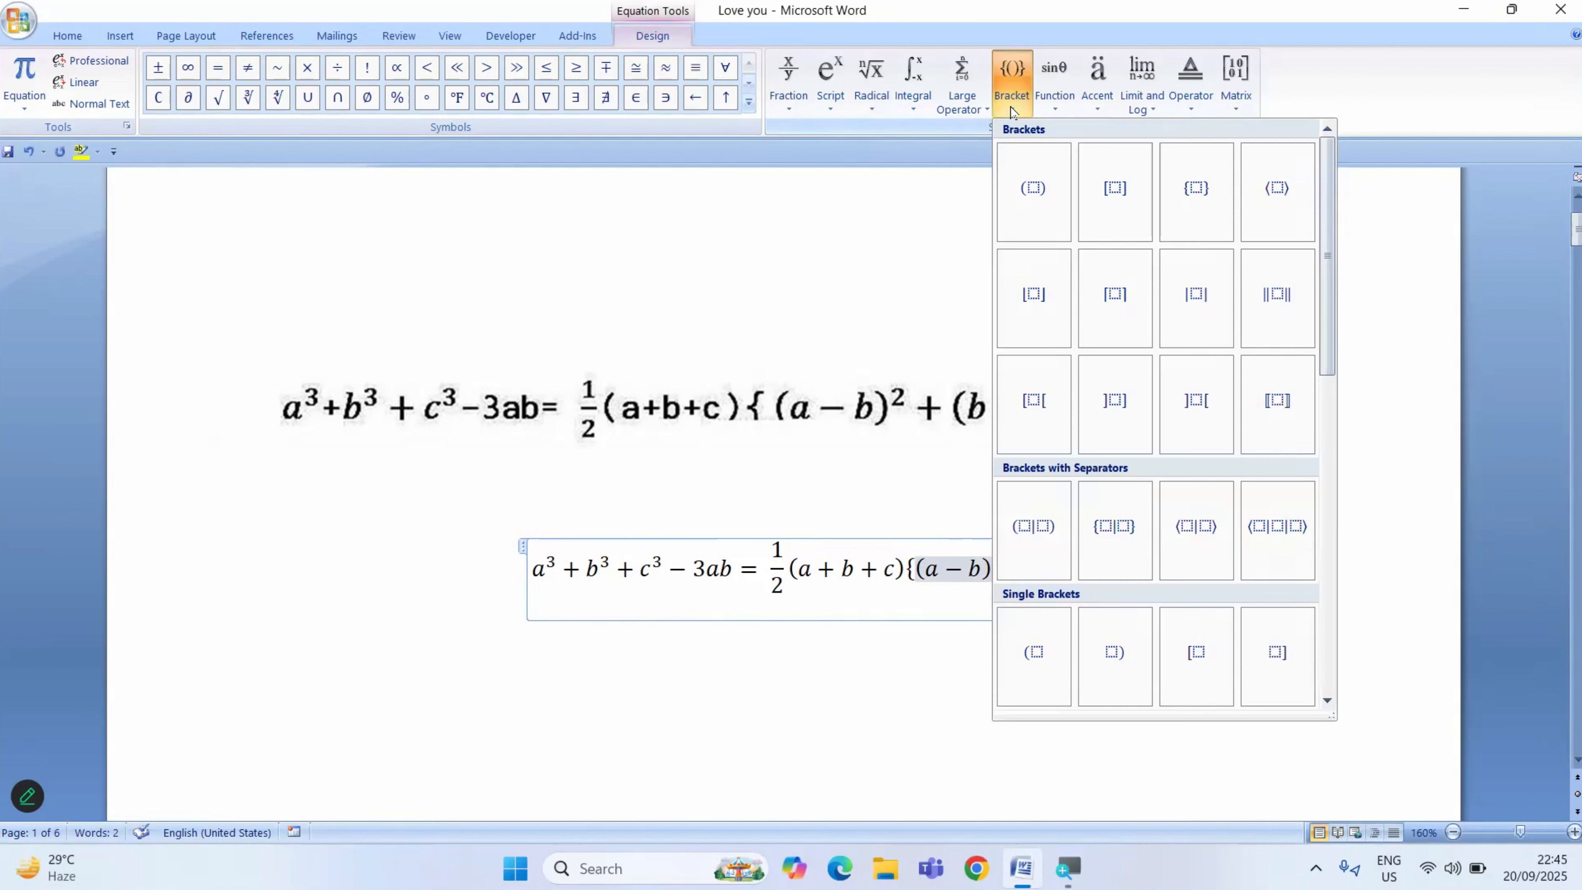
left_click(1032, 194)
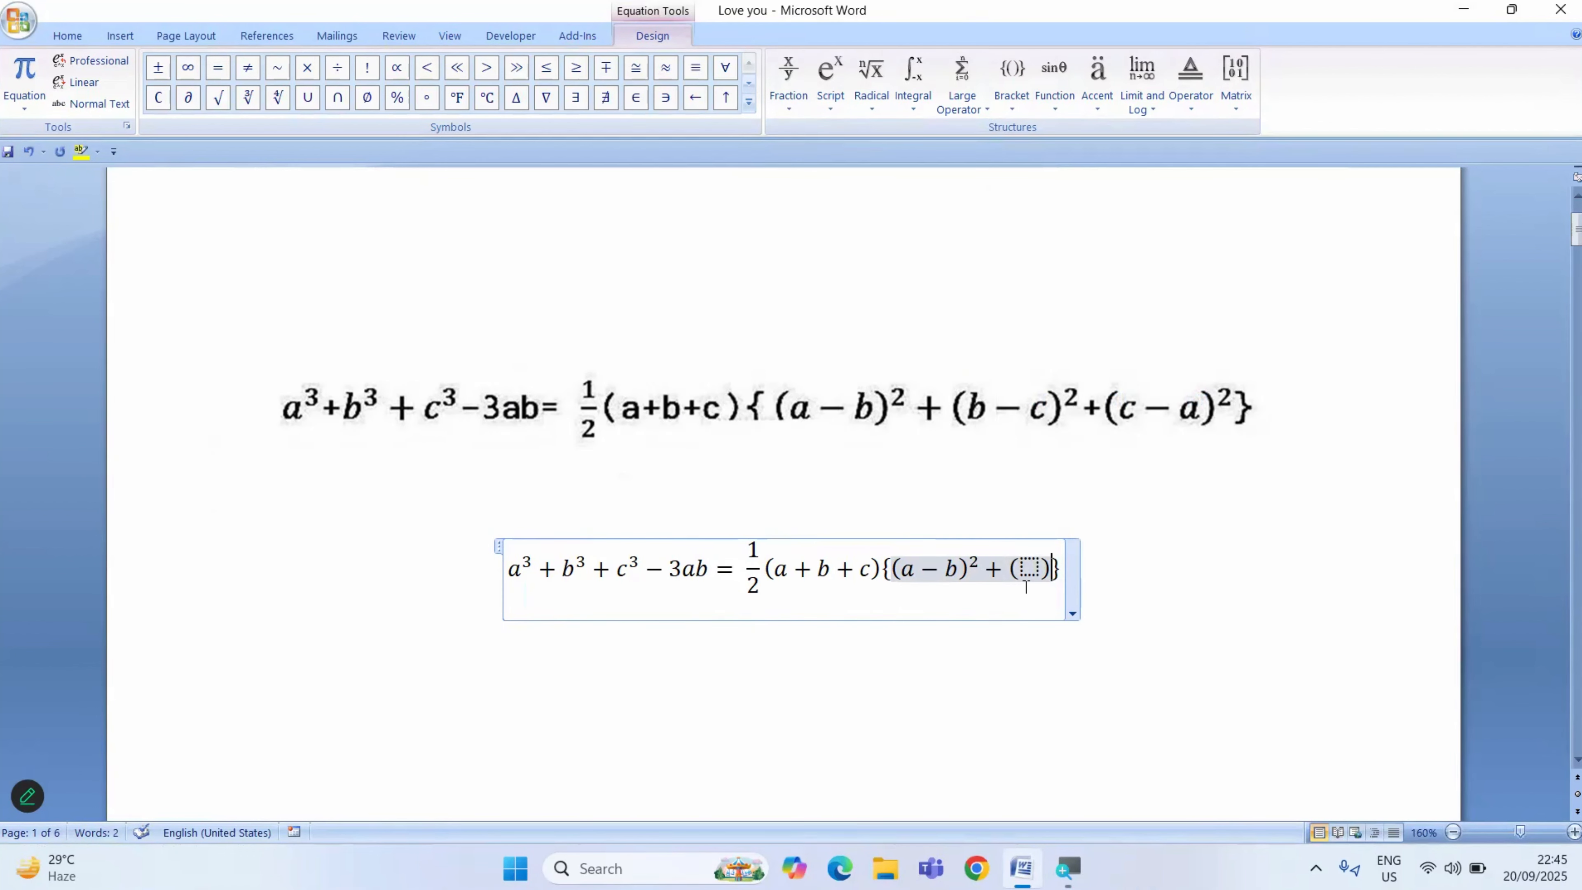
left_click(1025, 572)
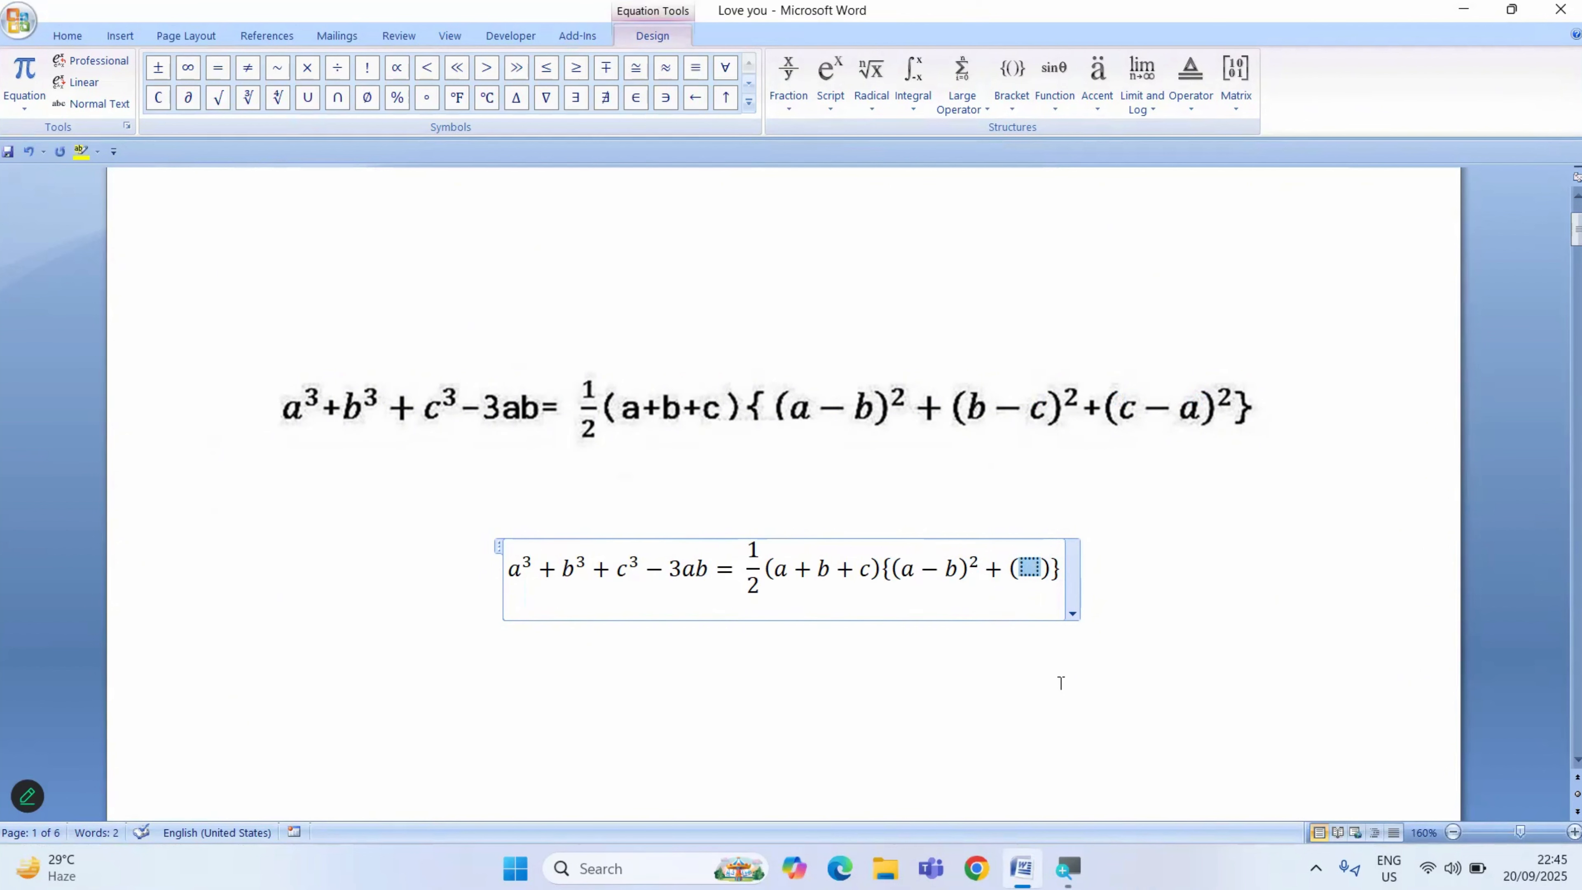
type("b")
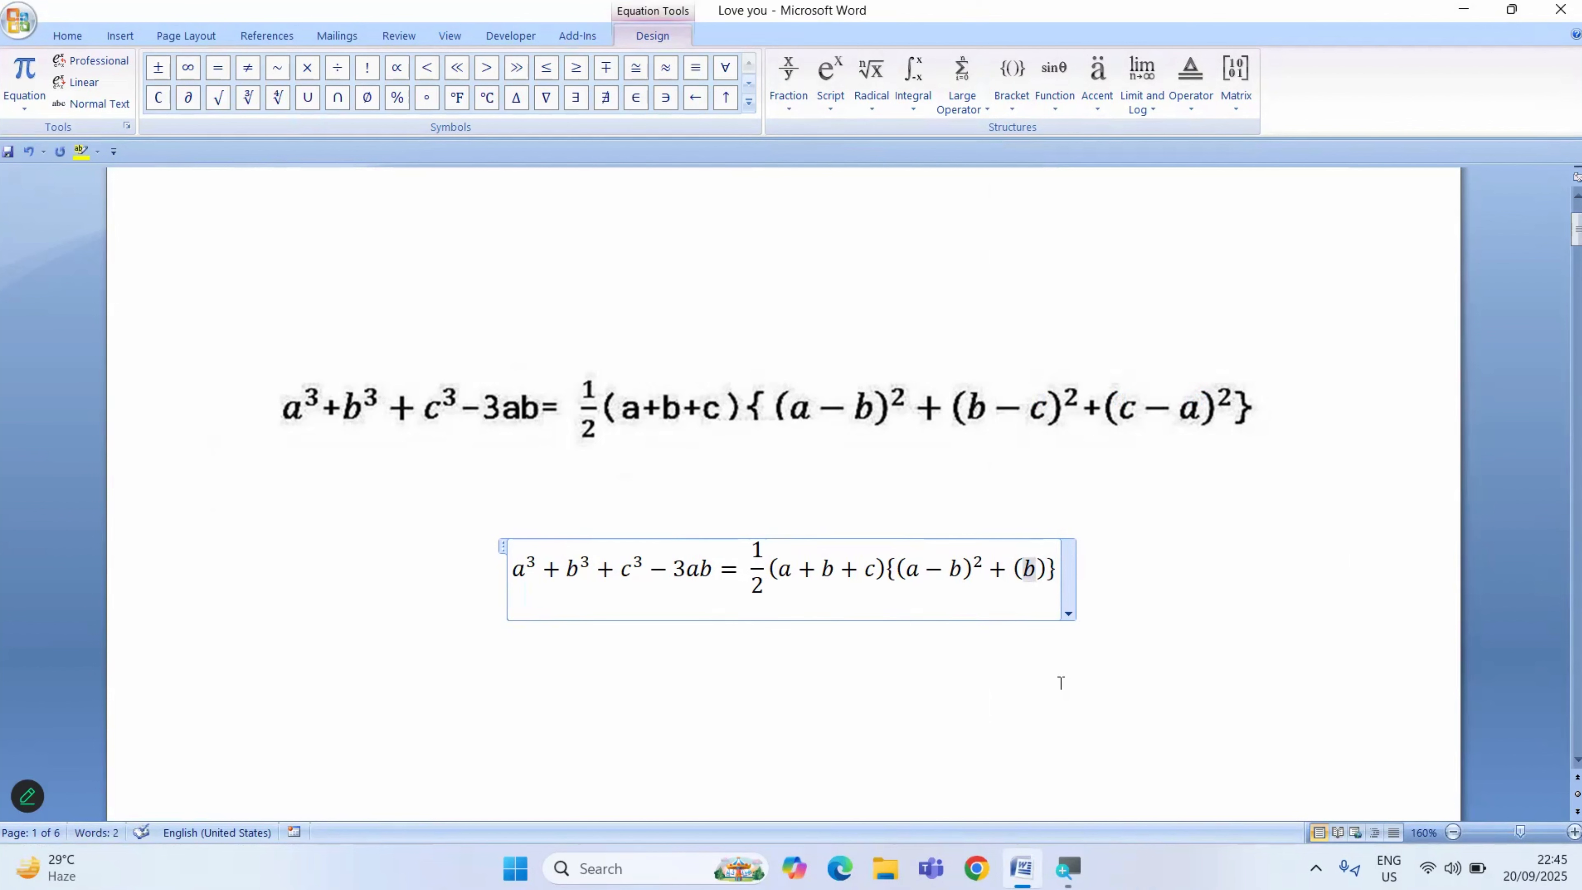
type("-")
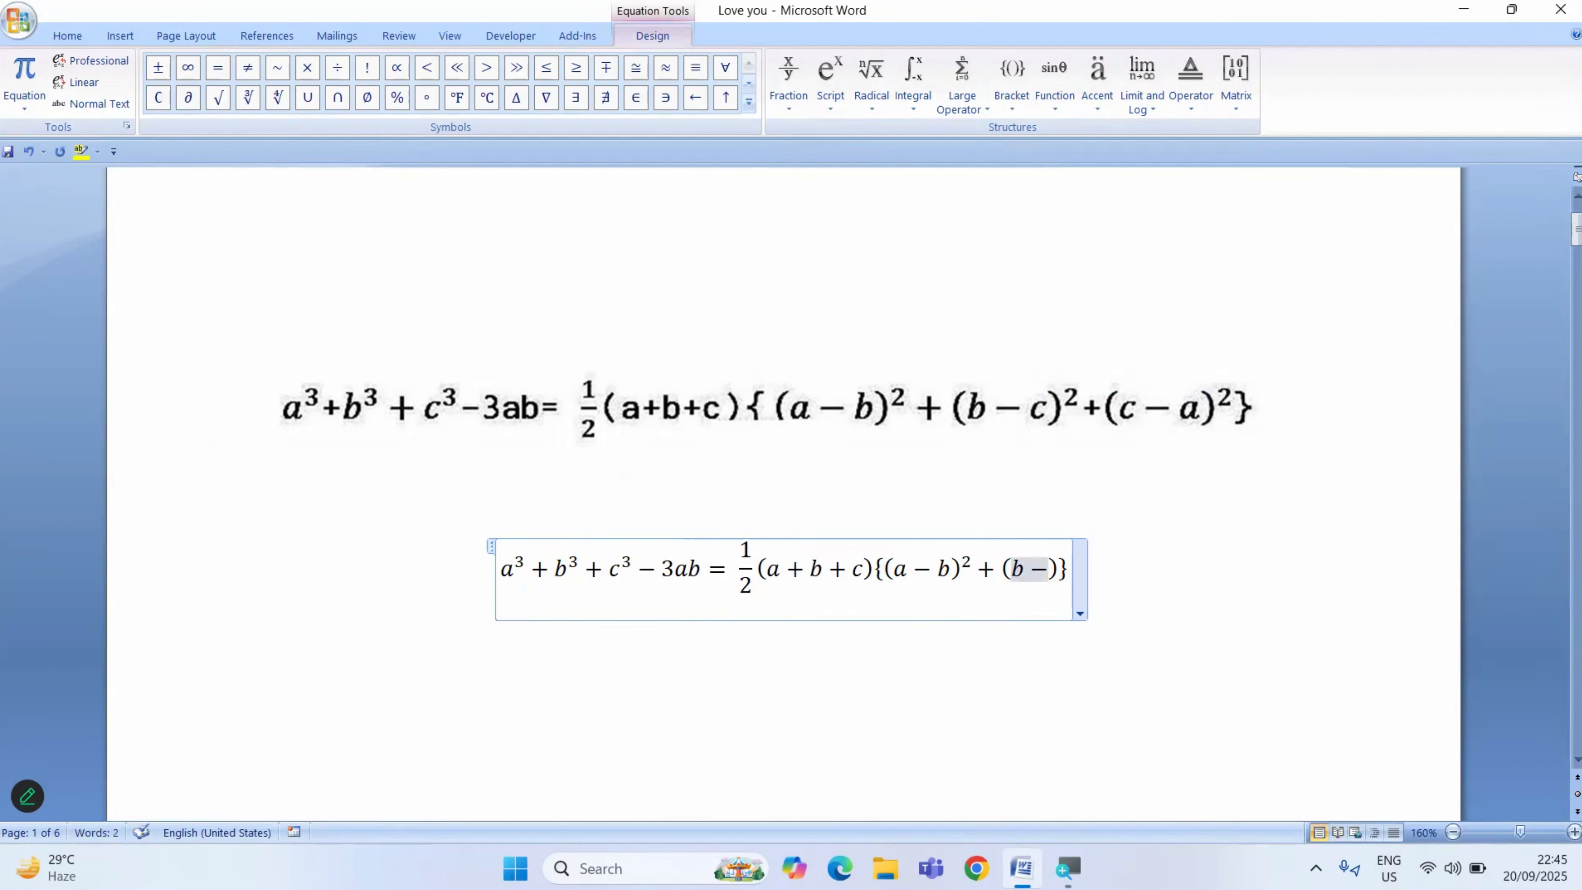
type("c")
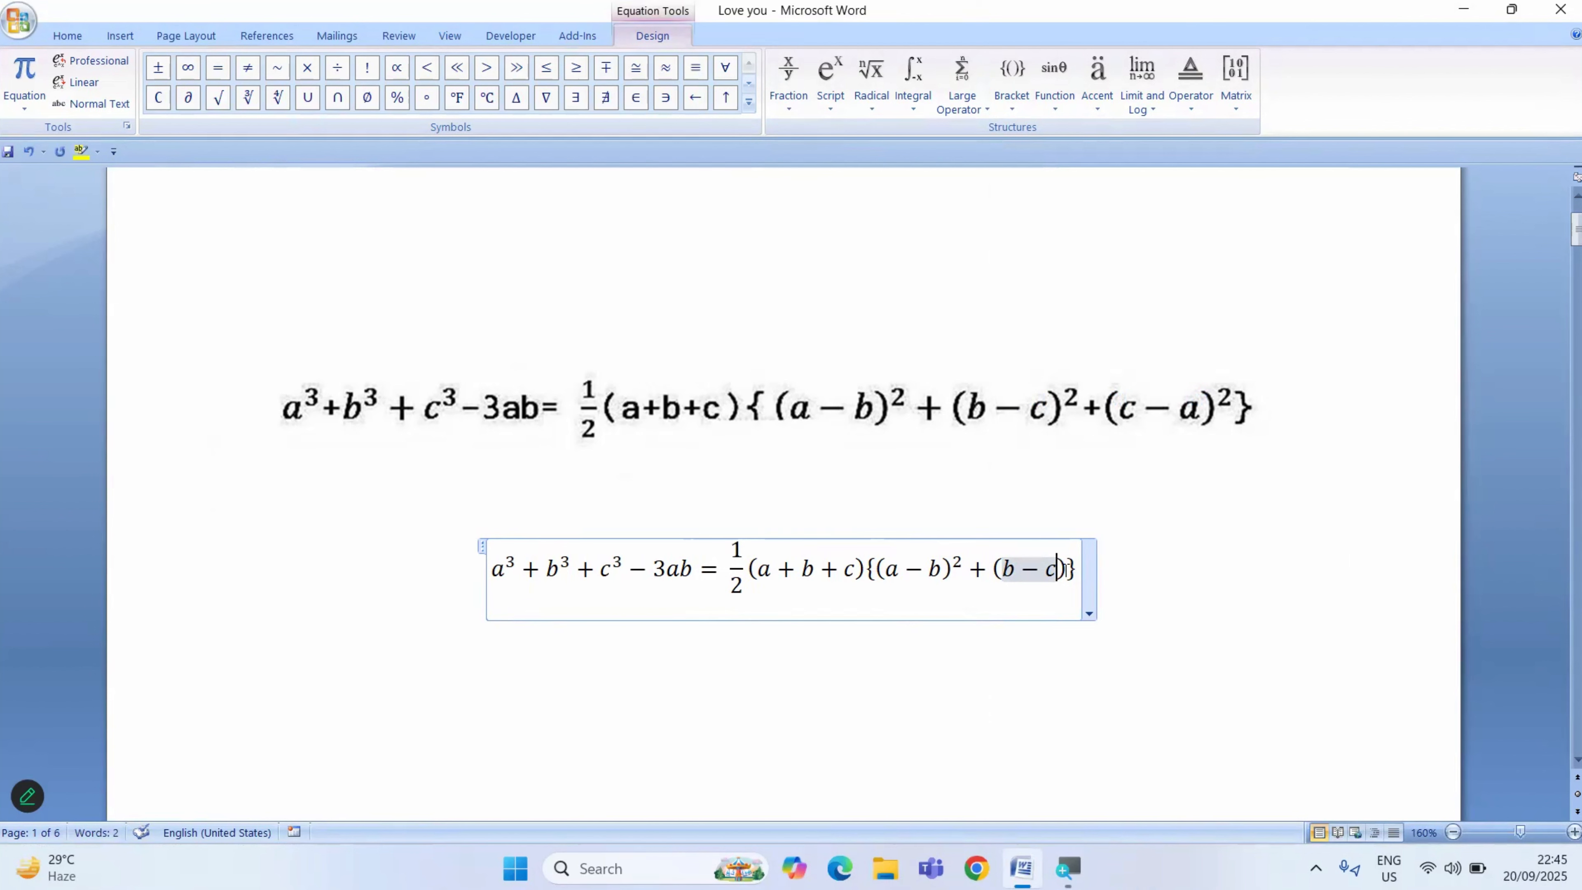
- Convert (b−c) inside the curly brackets into a superscript structure with exponent 2
key("Right")
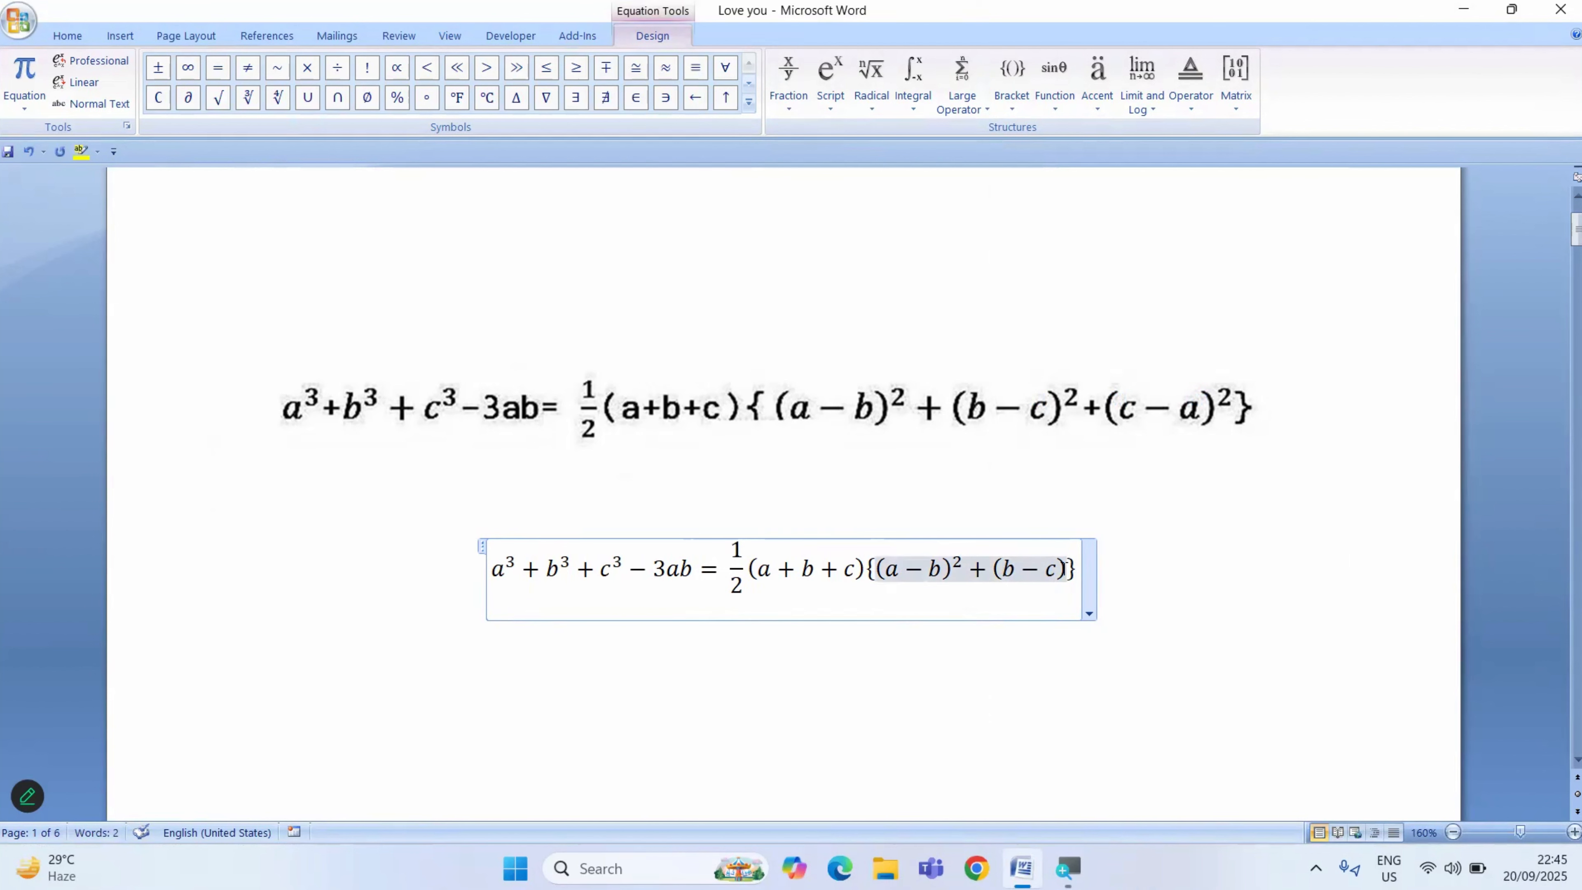
key("Left")
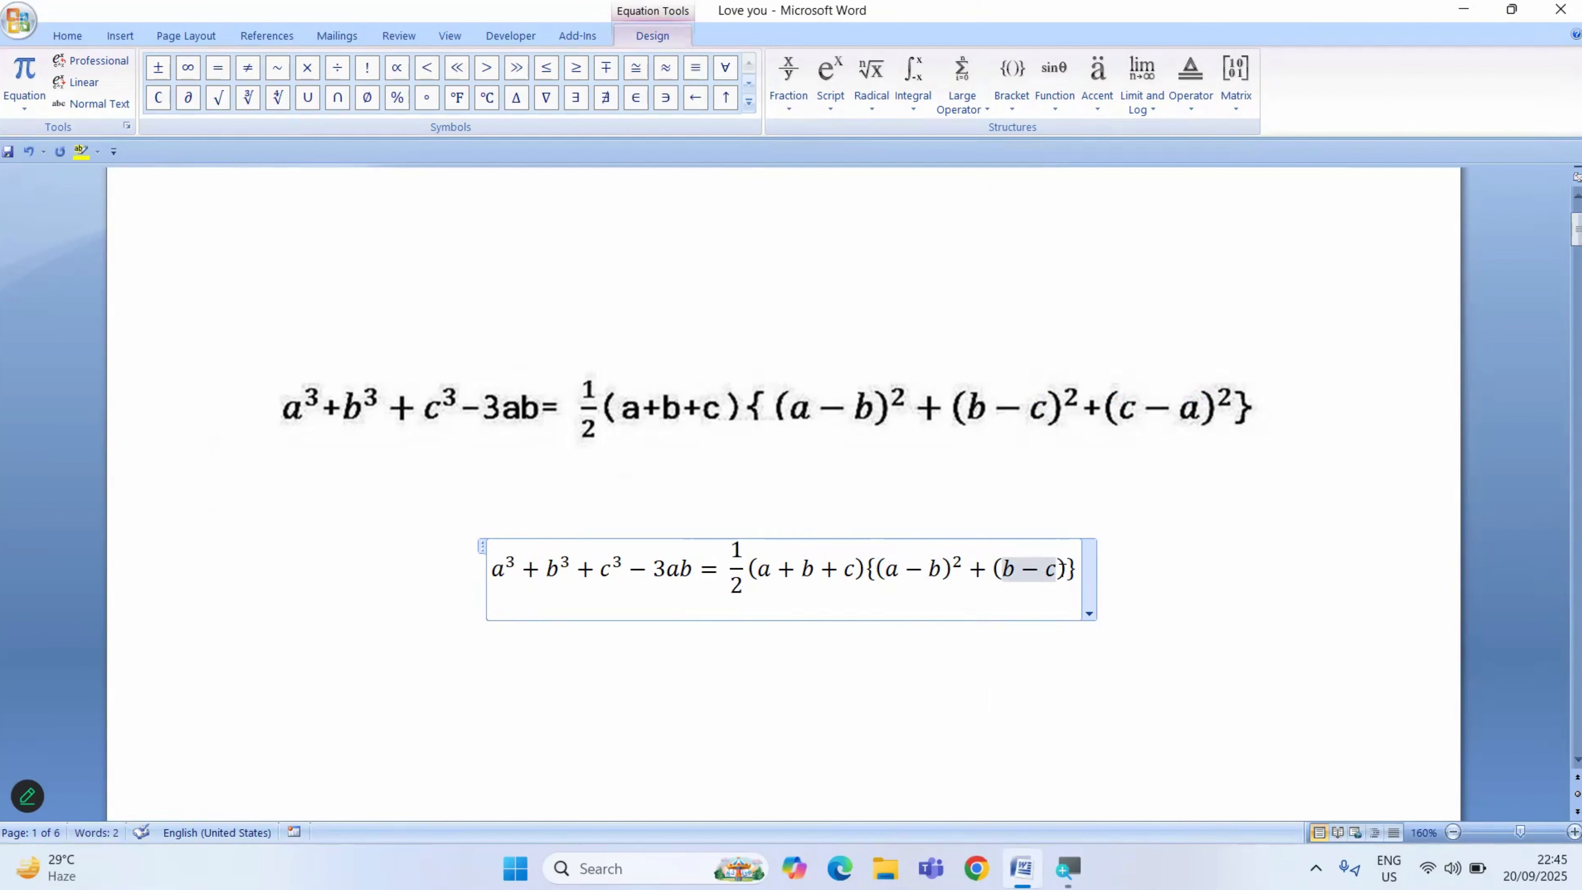
key("Right")
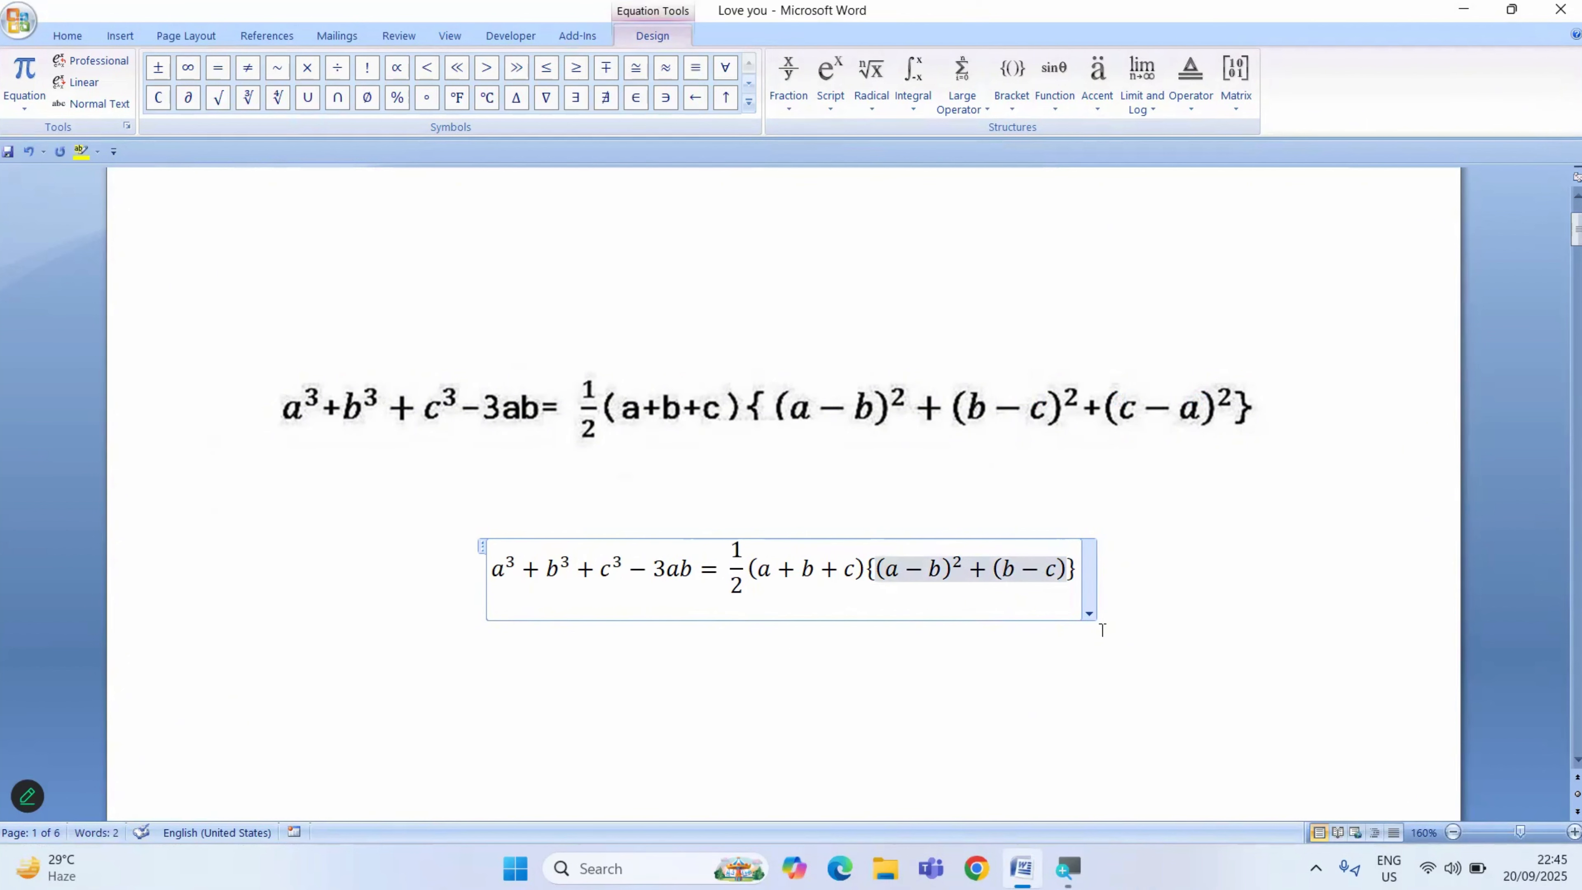
key("shift+Left")
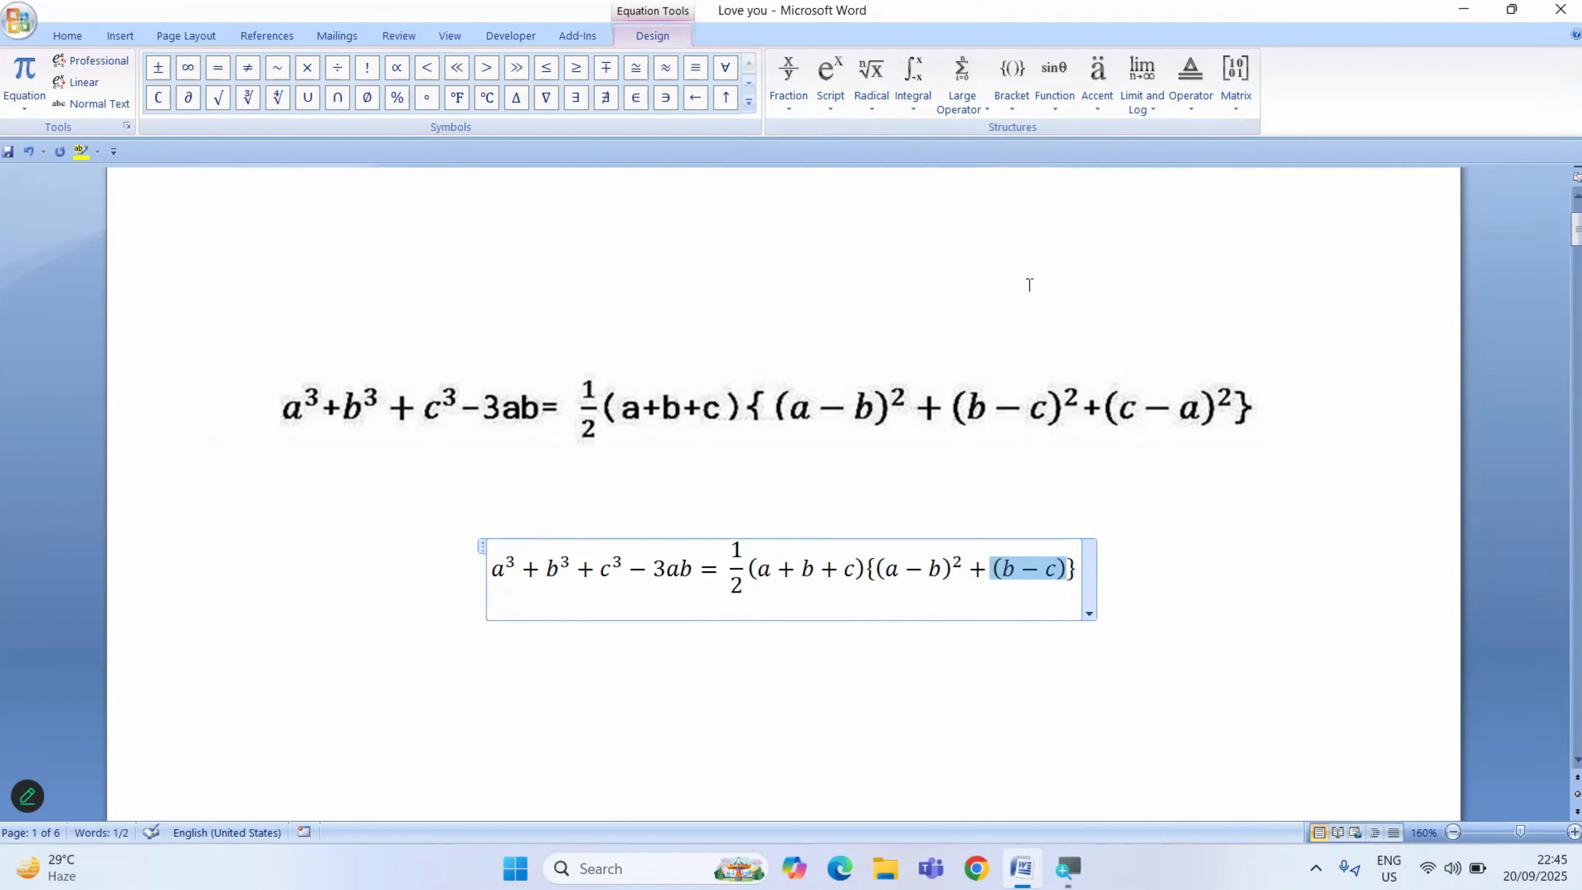
left_click(830, 81)
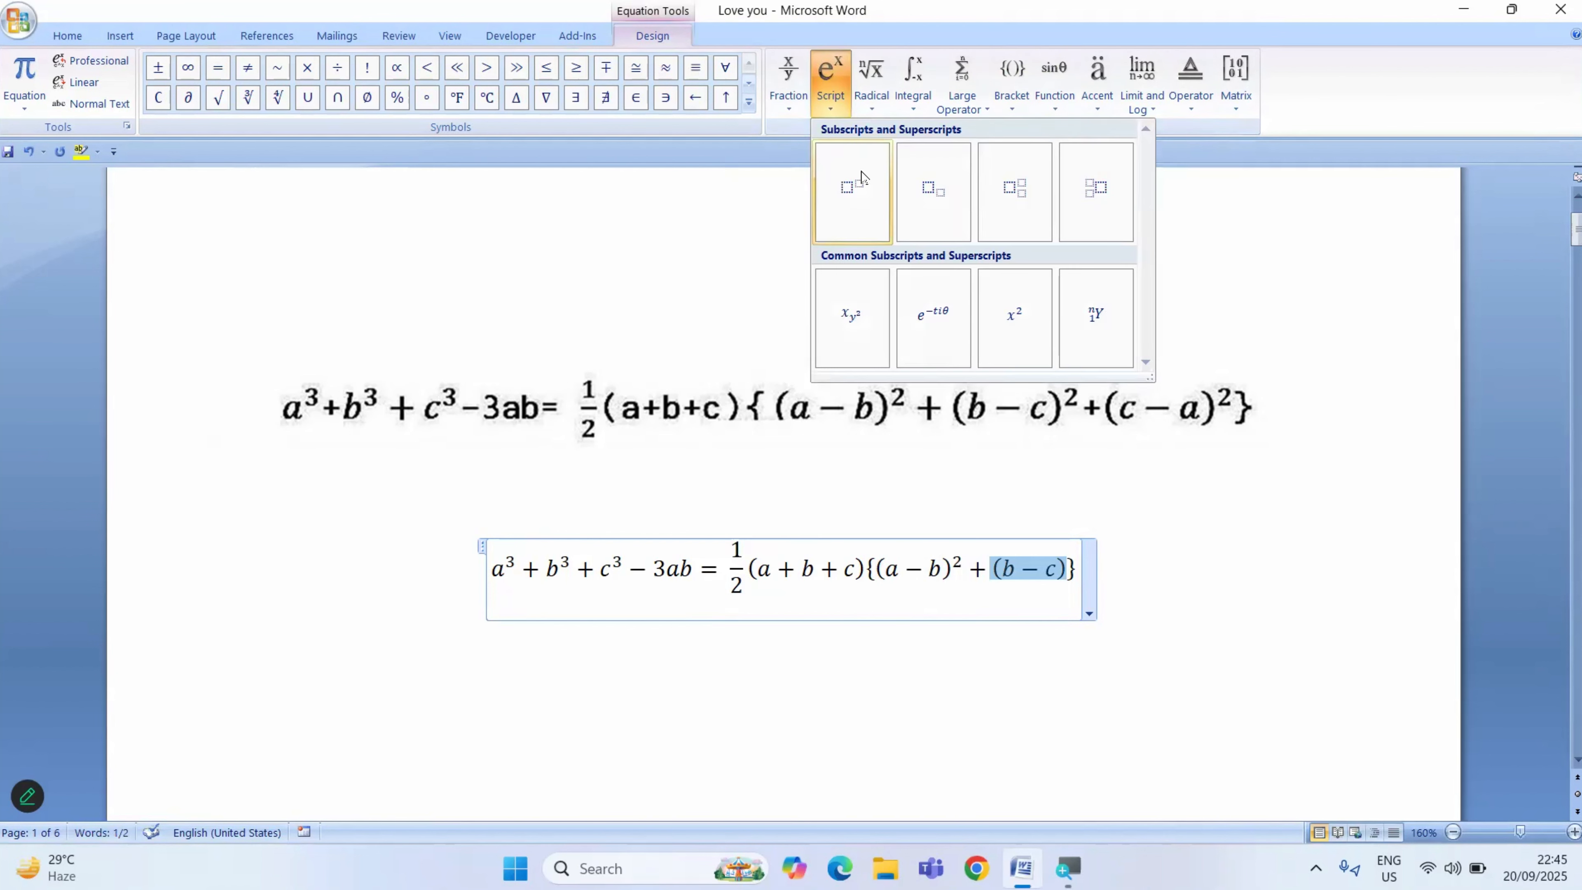
left_click(853, 192)
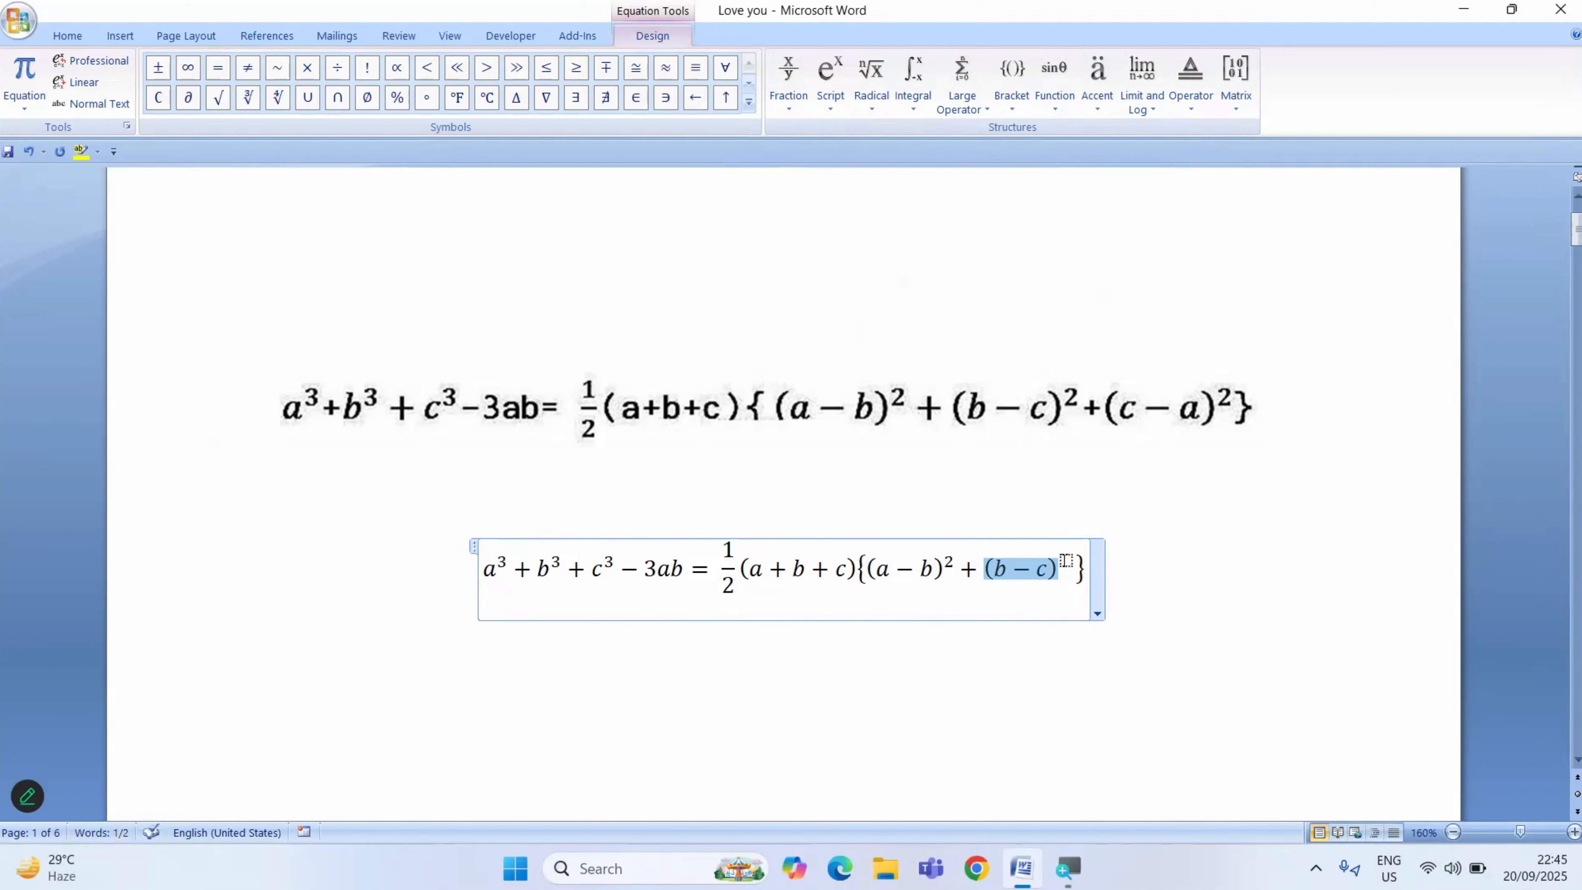
left_click(1066, 560)
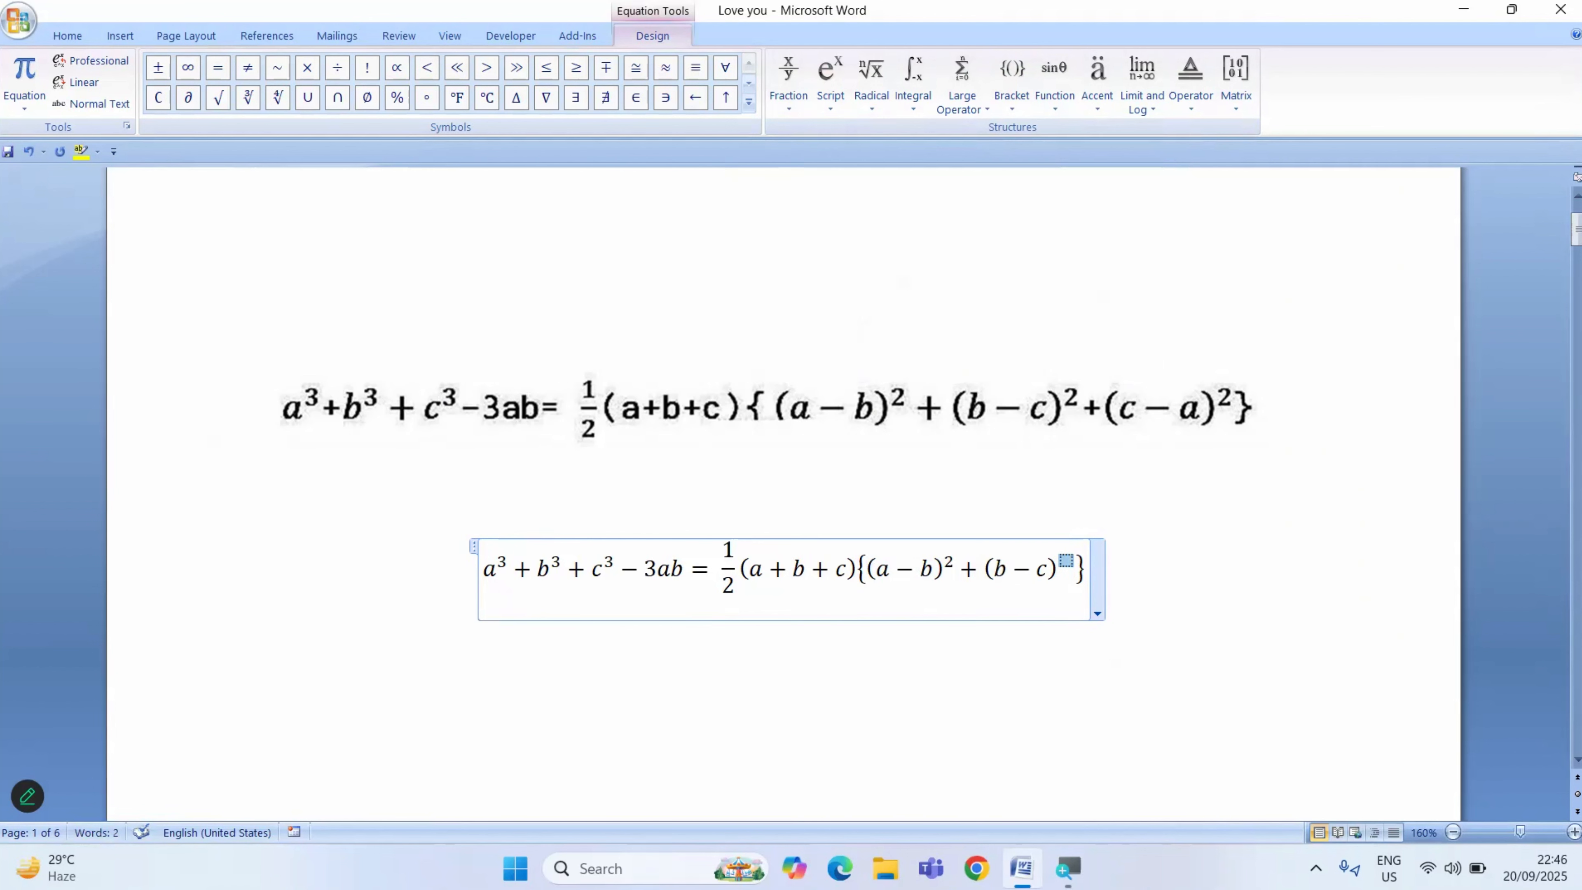
type("2 ")
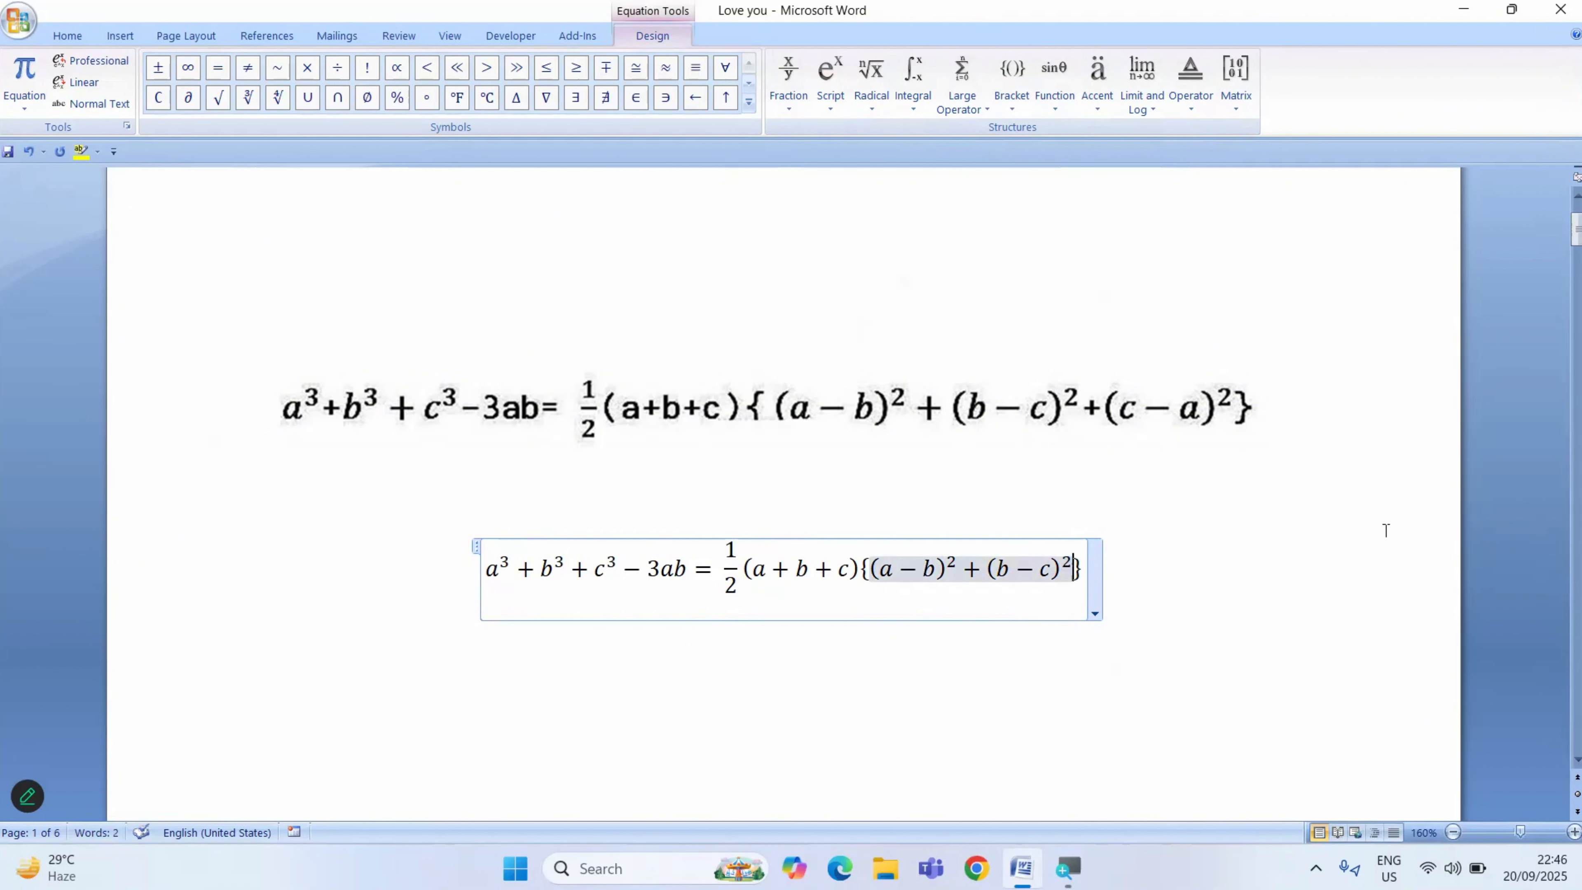
type("+")
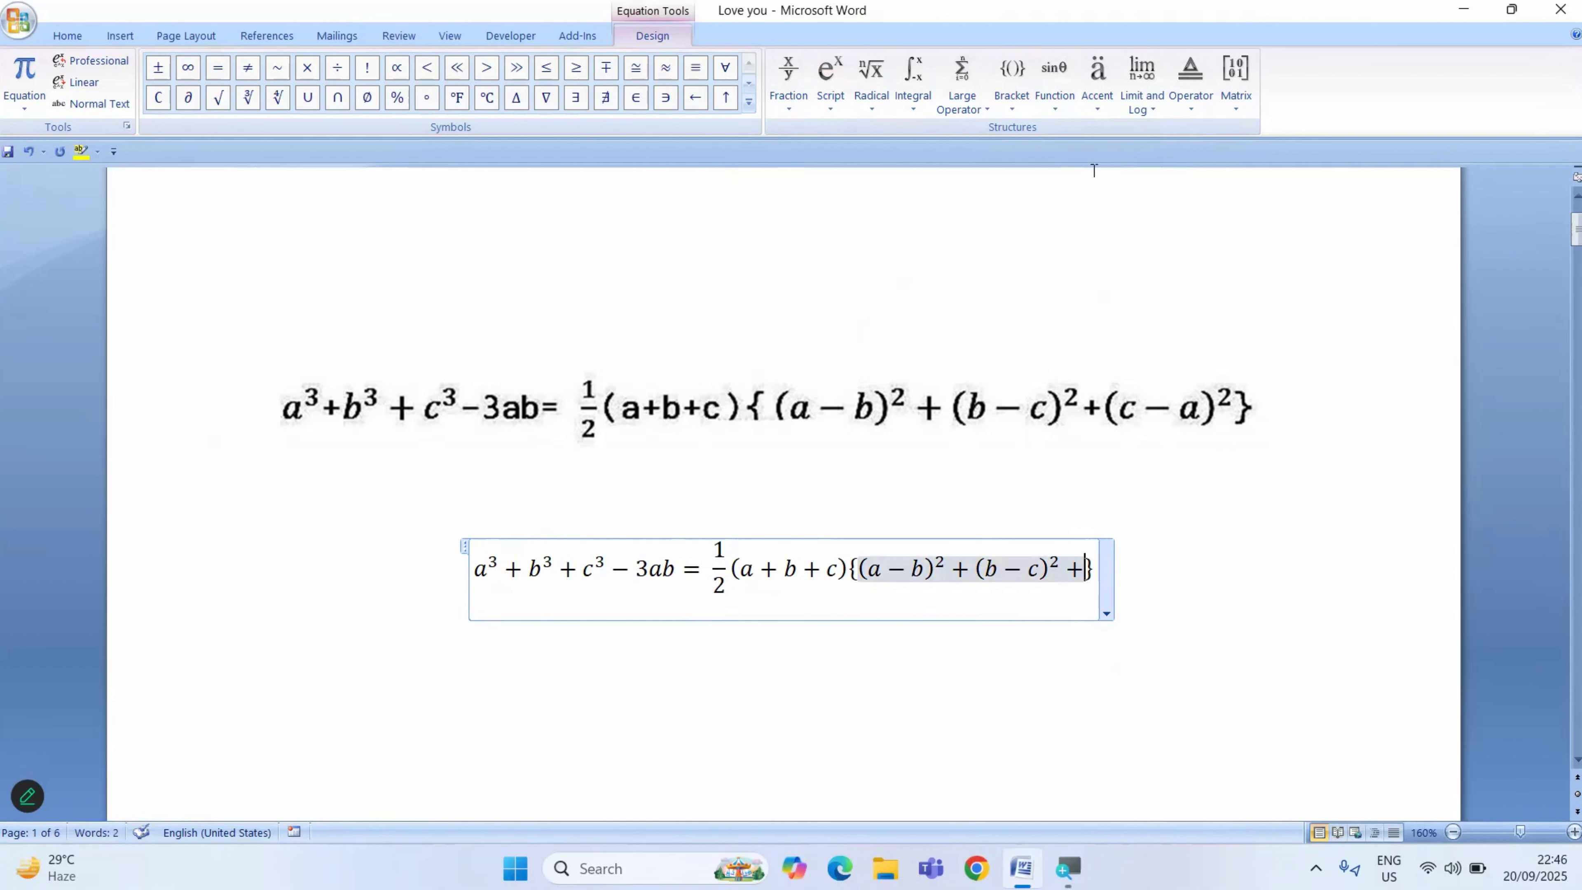
- Add a plus sign after (b−c)² inside the curly brackets, followed by a pair of parentheses containing c−a
left_click(1012, 85)
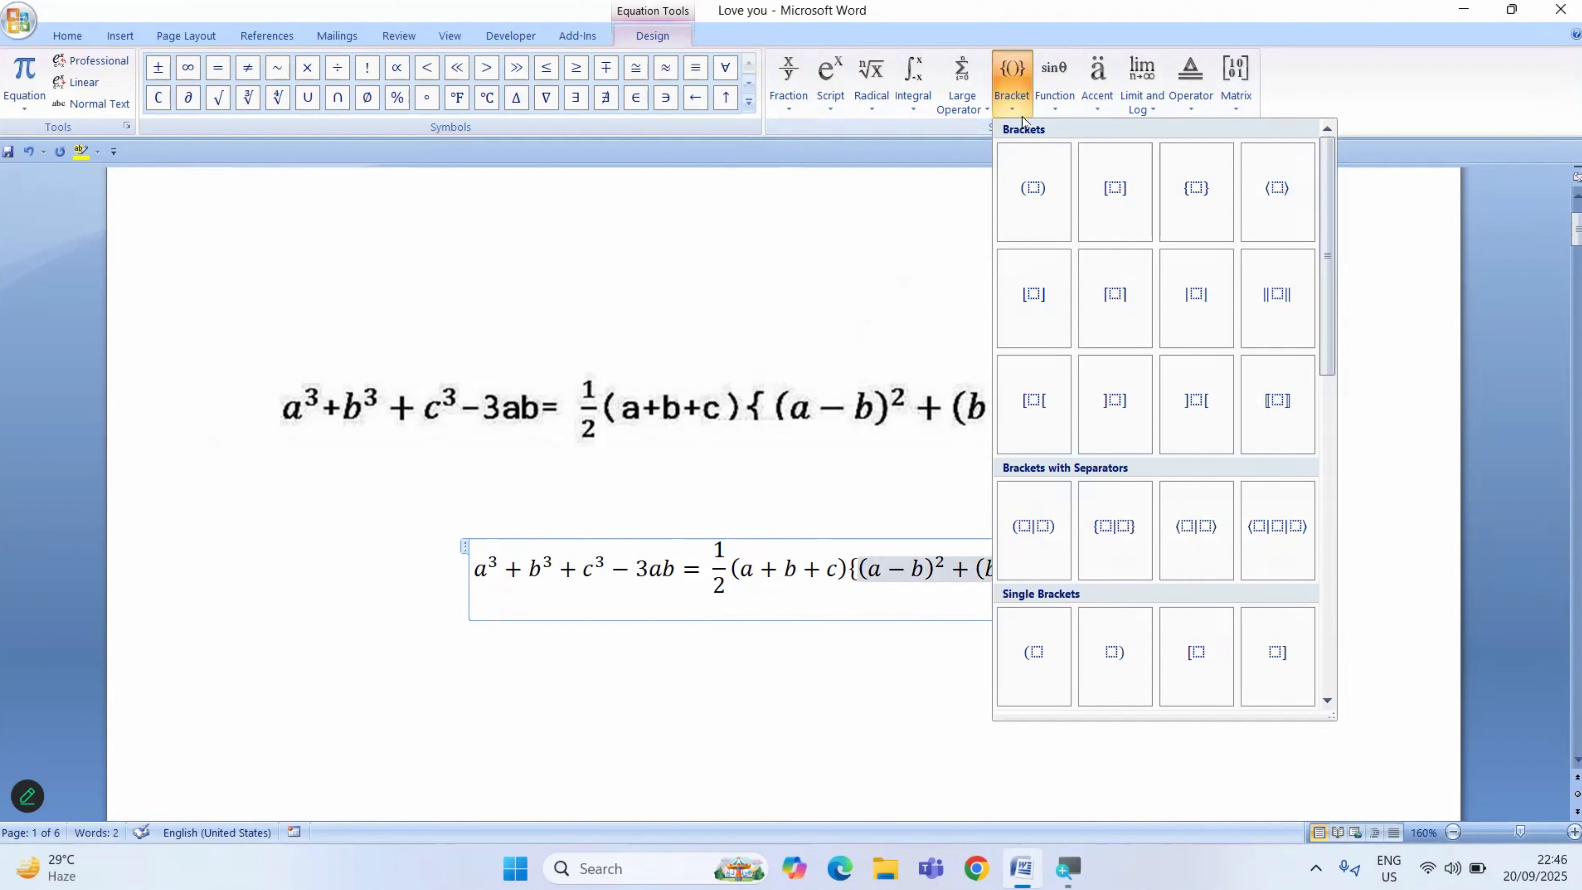
left_click(1038, 190)
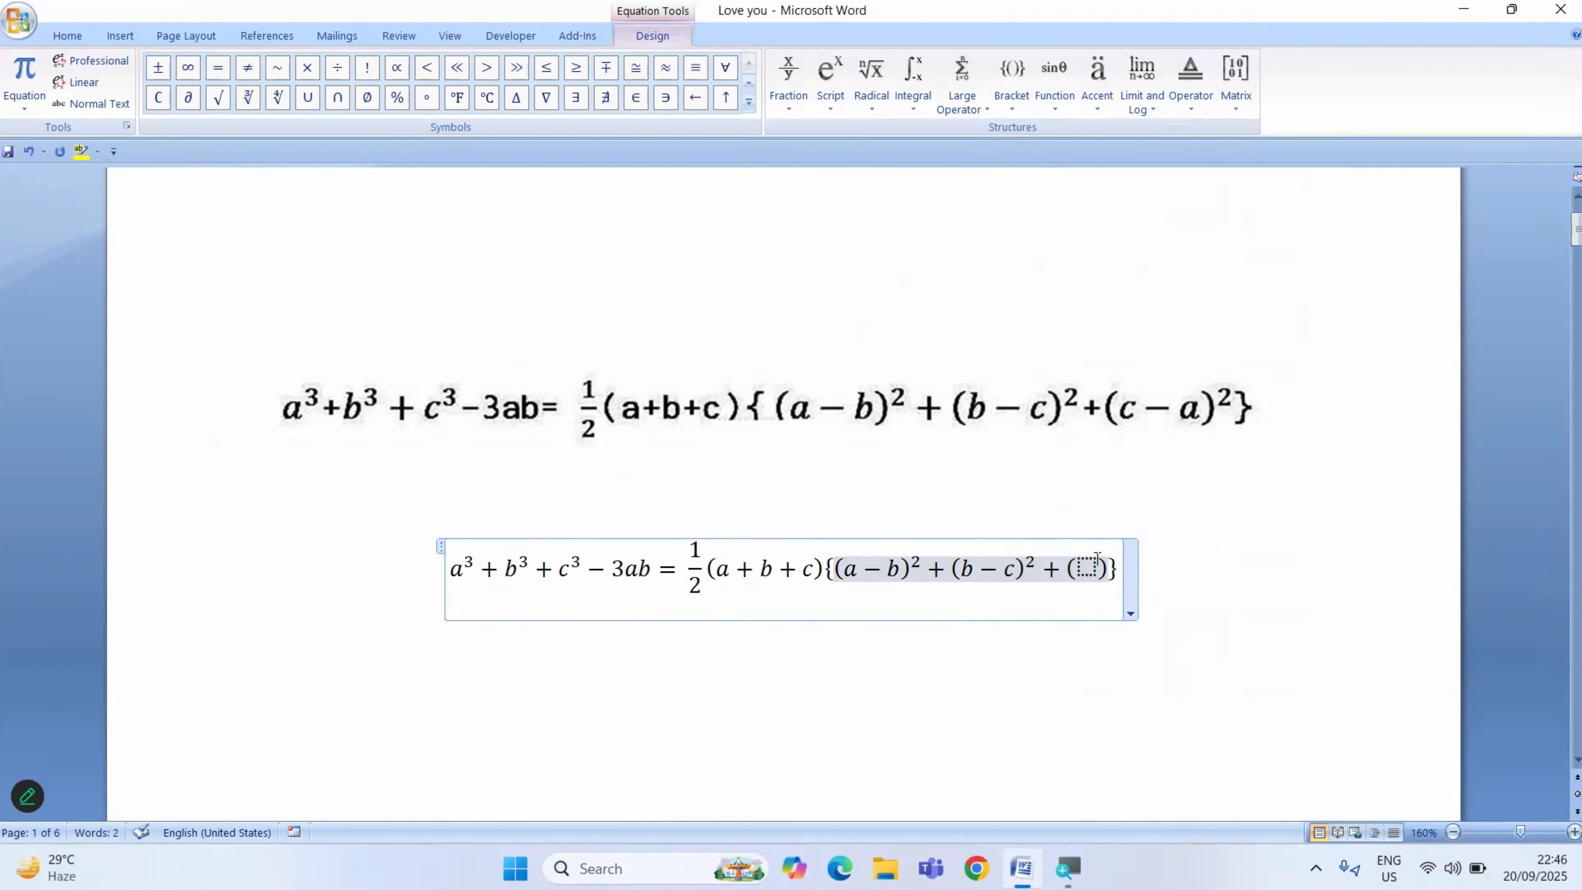
left_click(1087, 565)
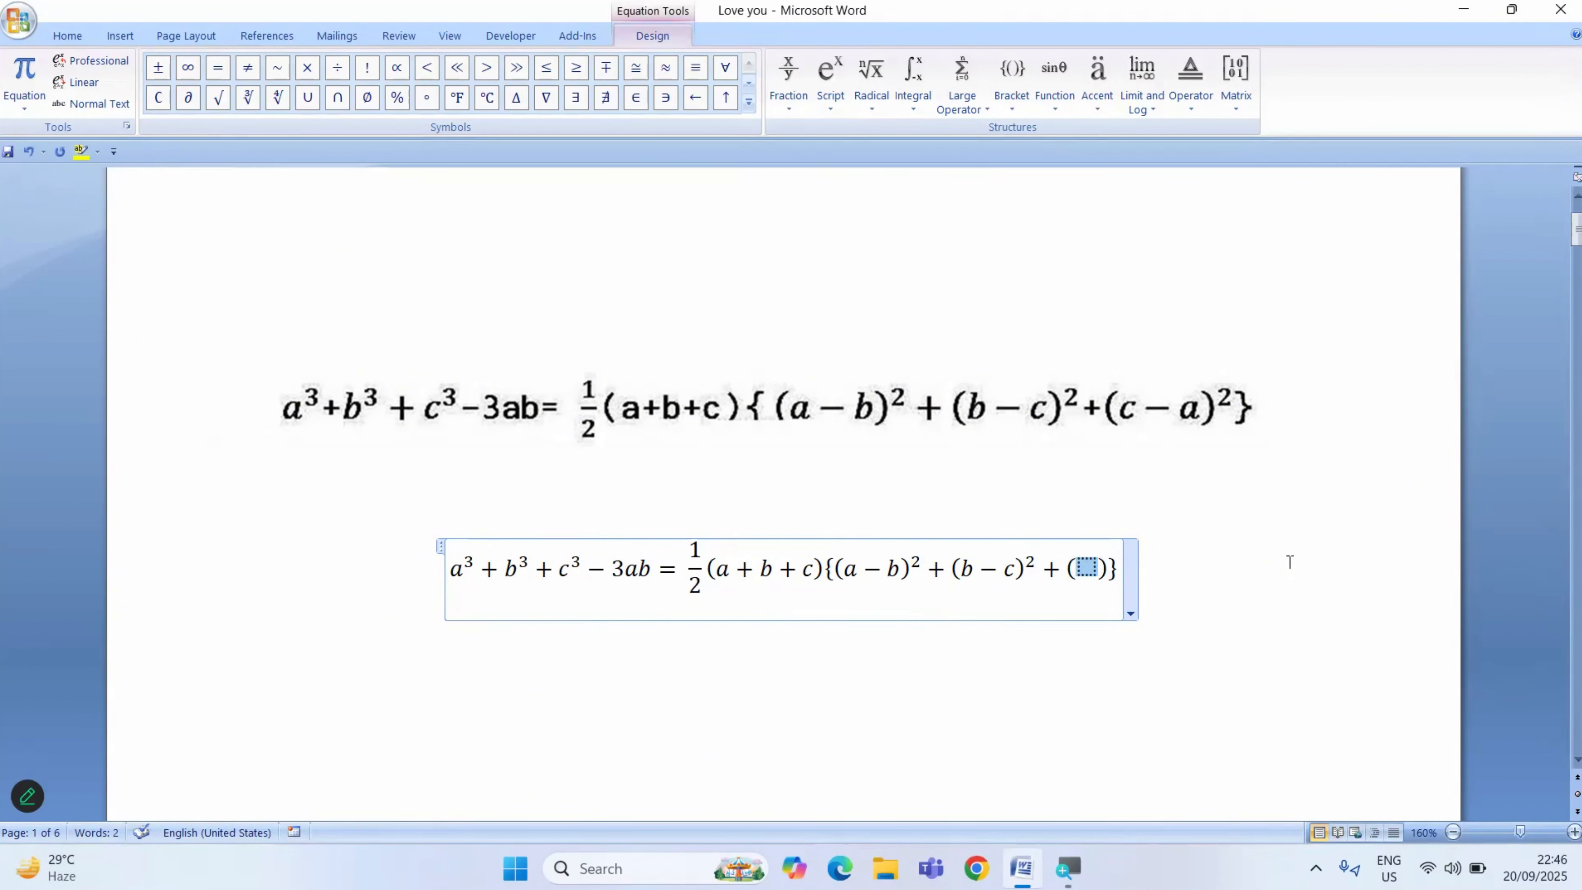
type("c")
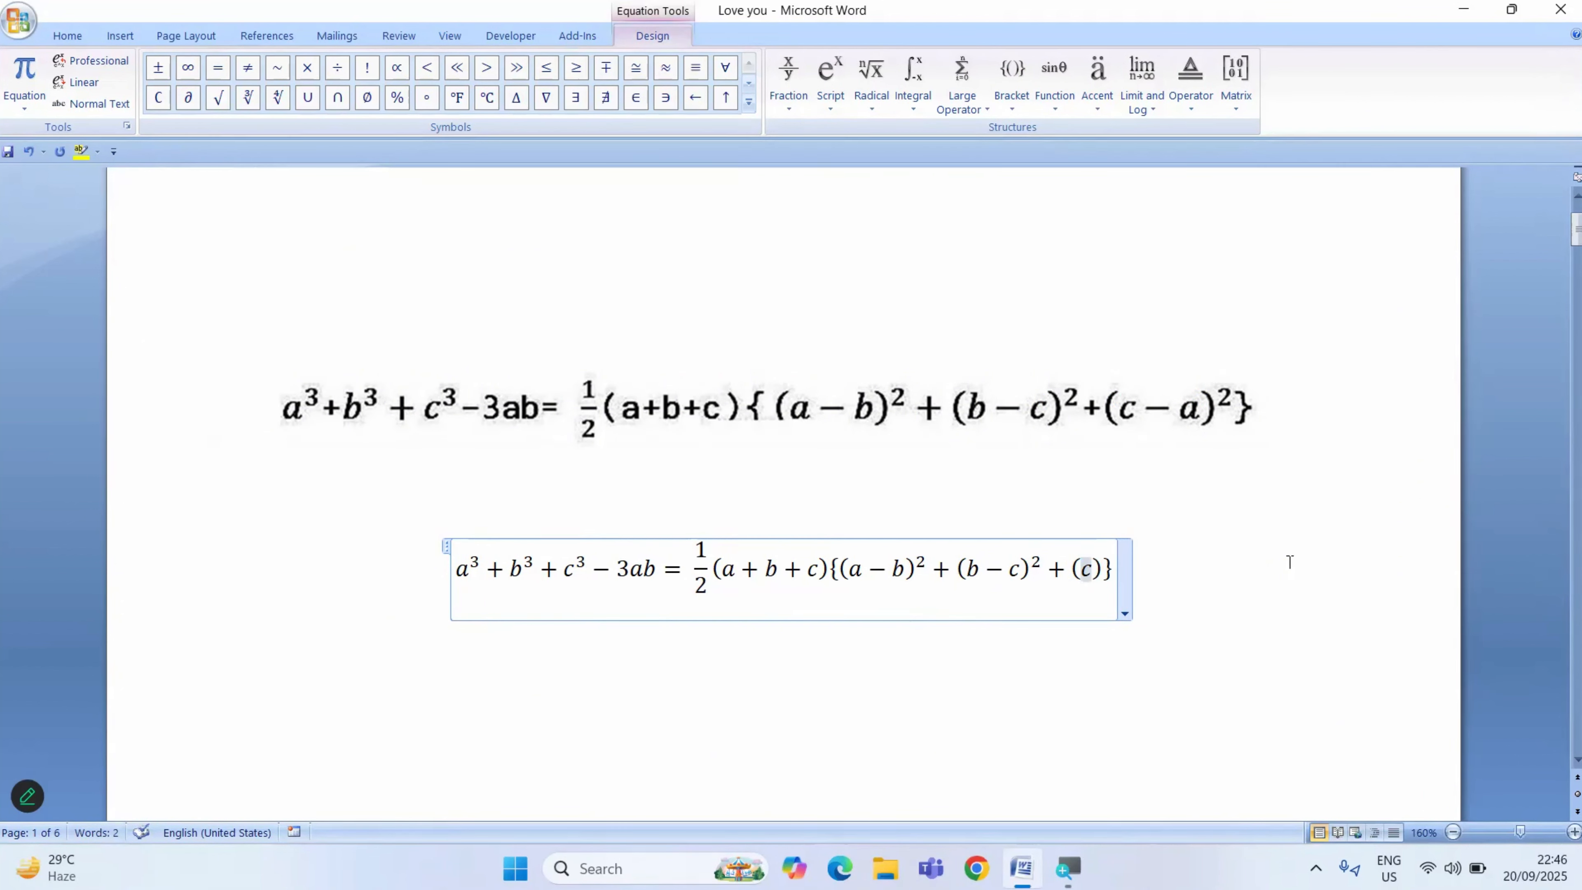
type("-")
type("a")
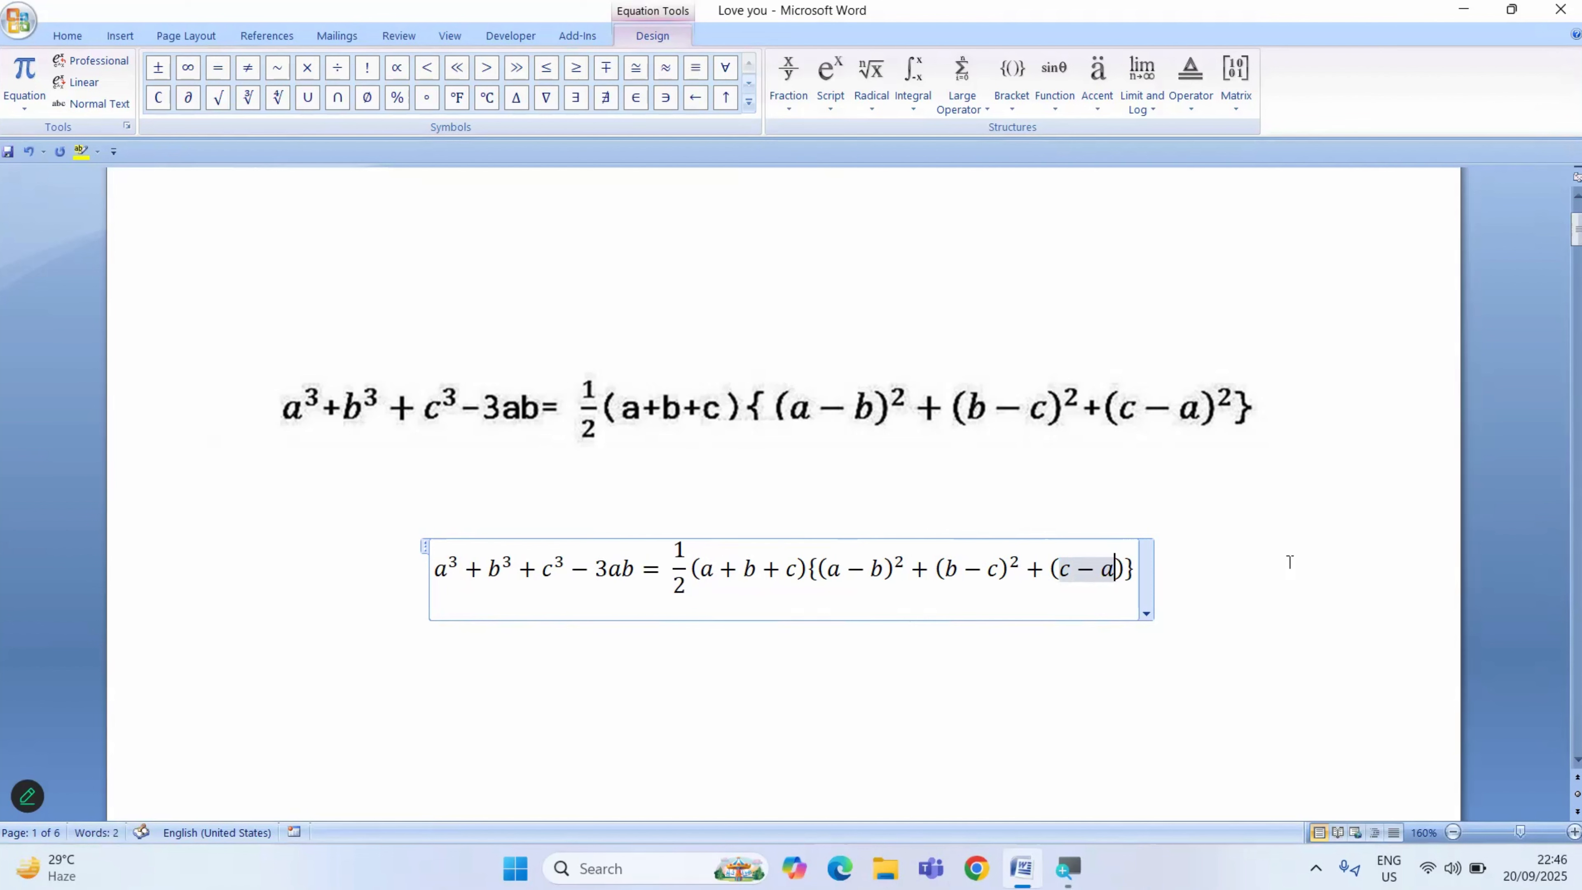
- Convert (c−a) into a superscript structure with exponent 2 and leave the equation
key("Right")
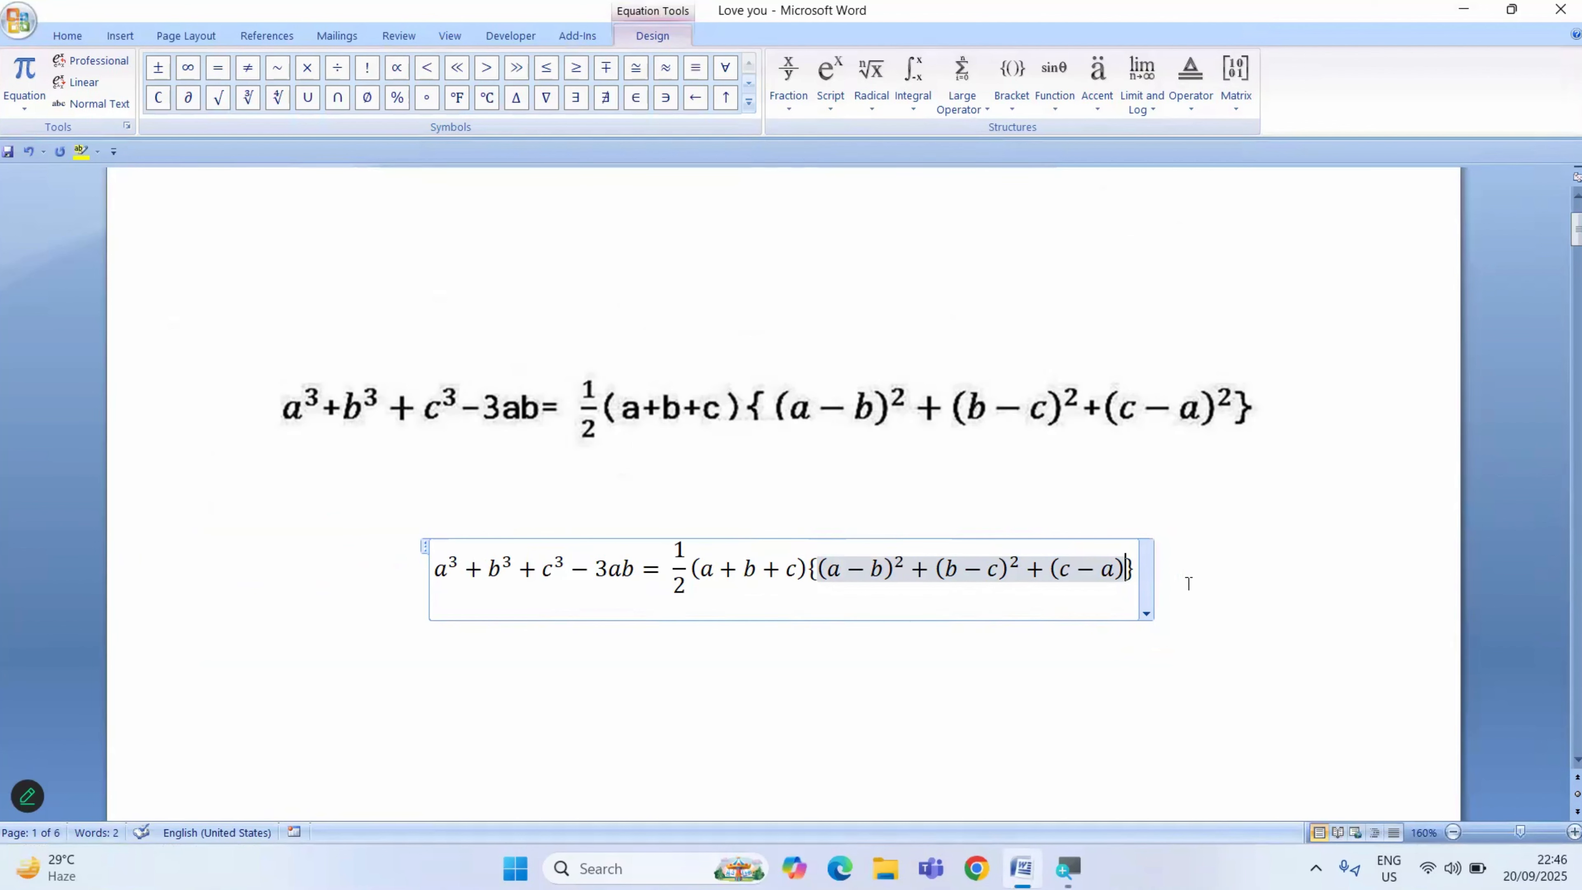
key("shift+Left")
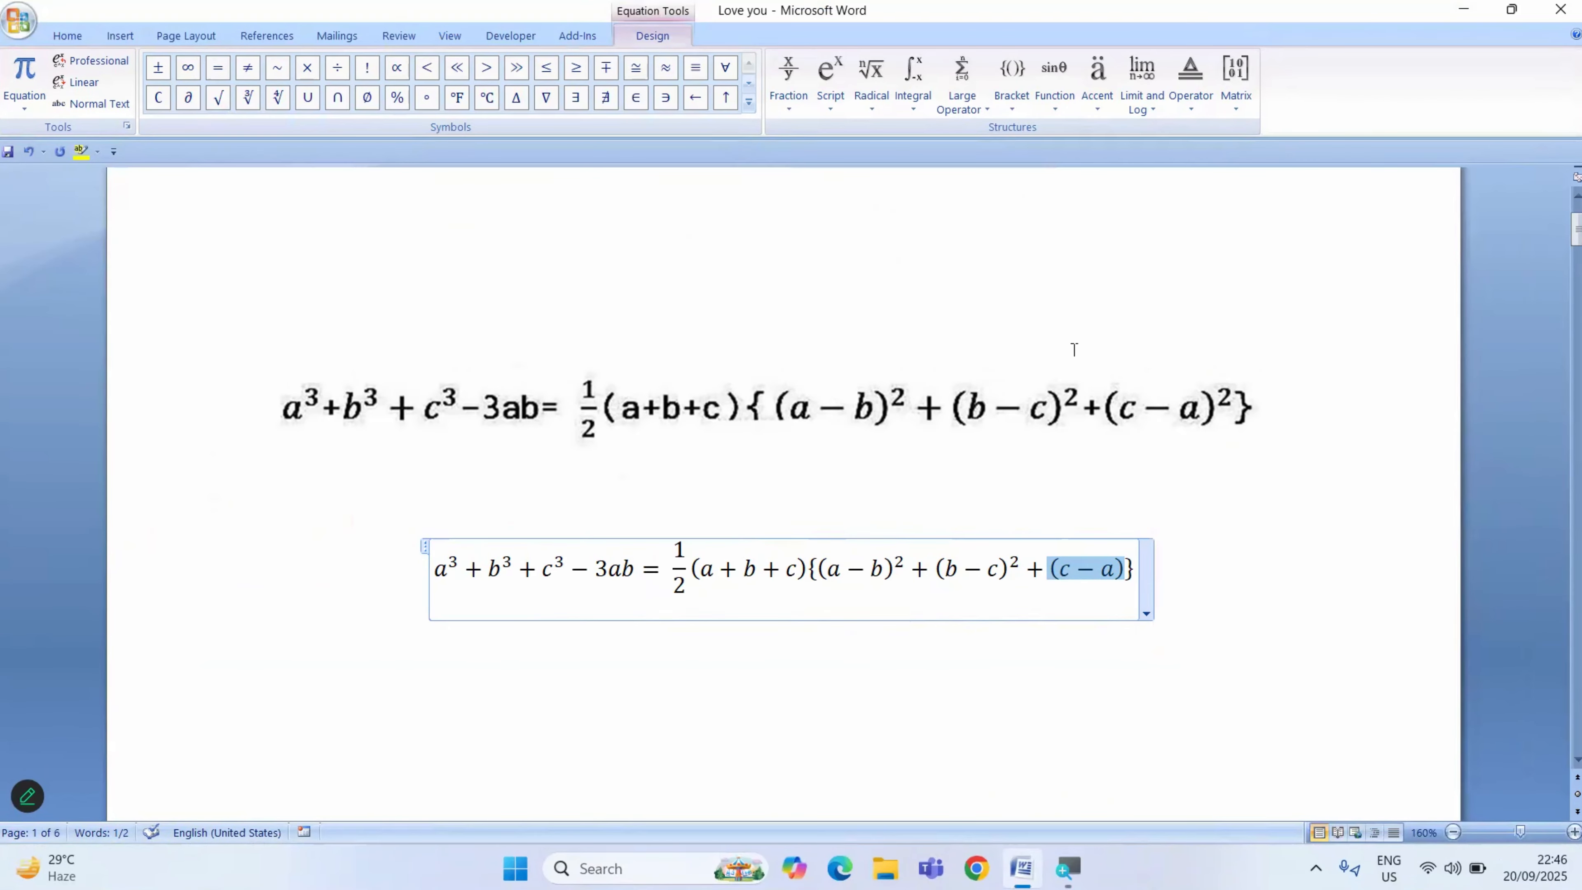
left_click(832, 100)
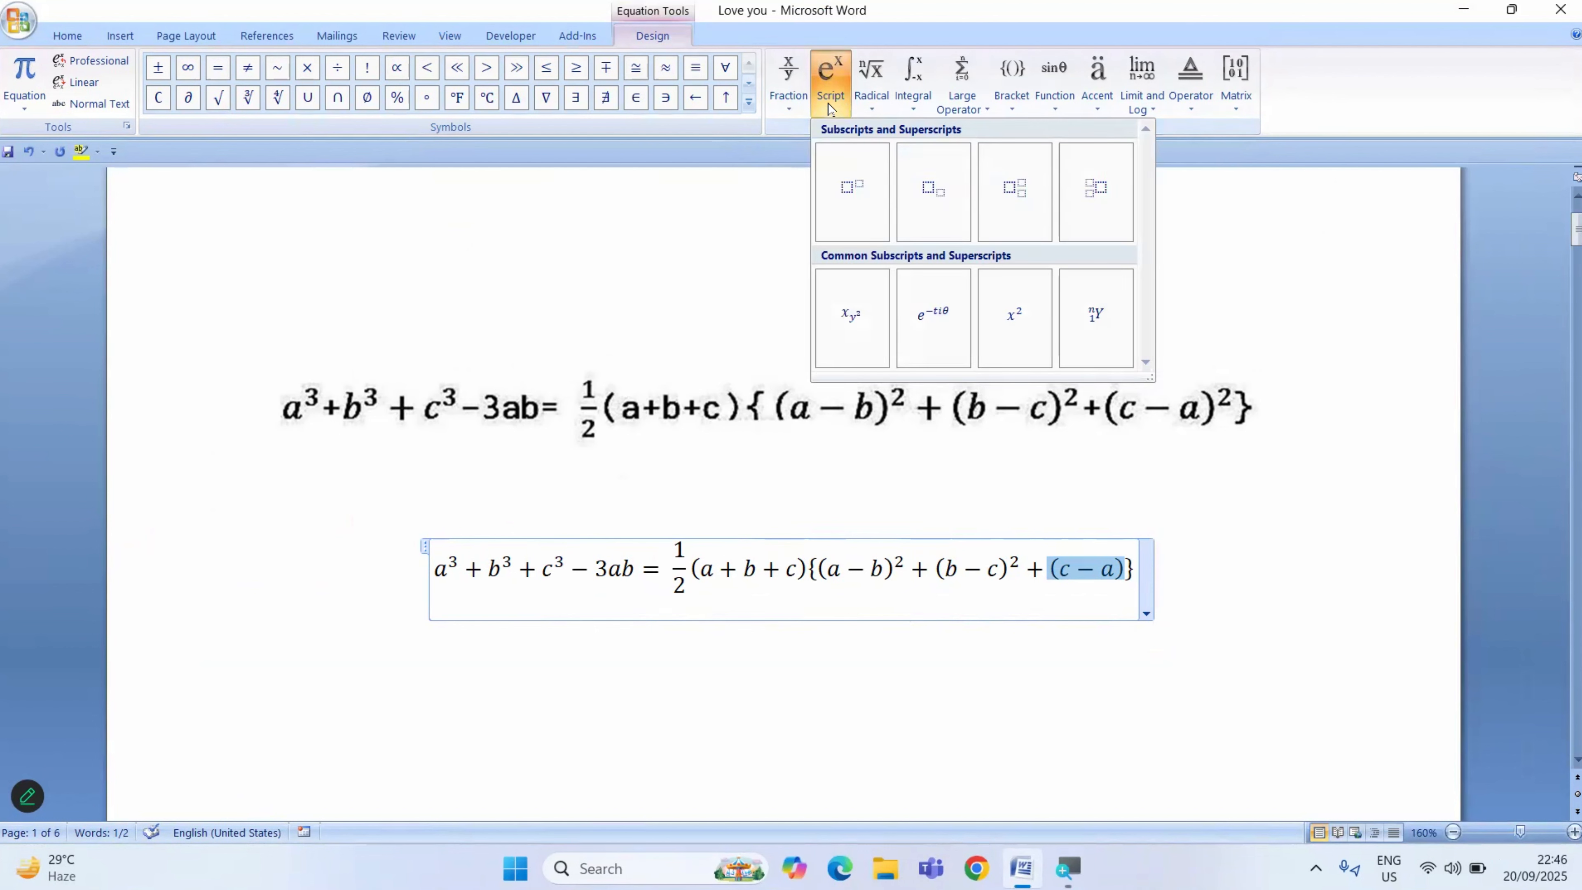
left_click(853, 181)
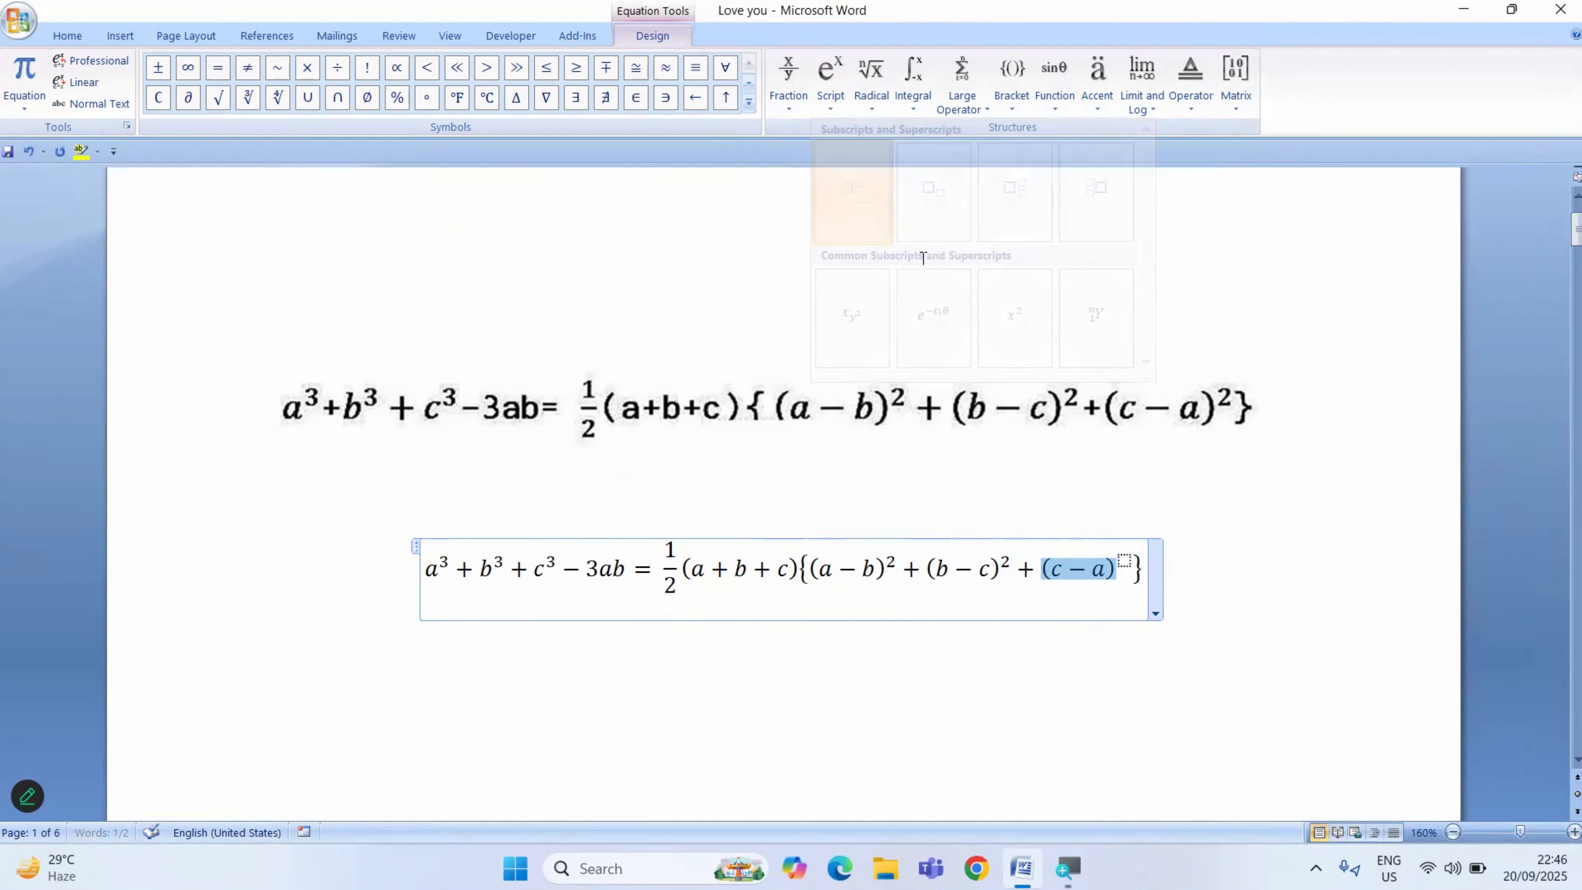
left_click(1124, 560)
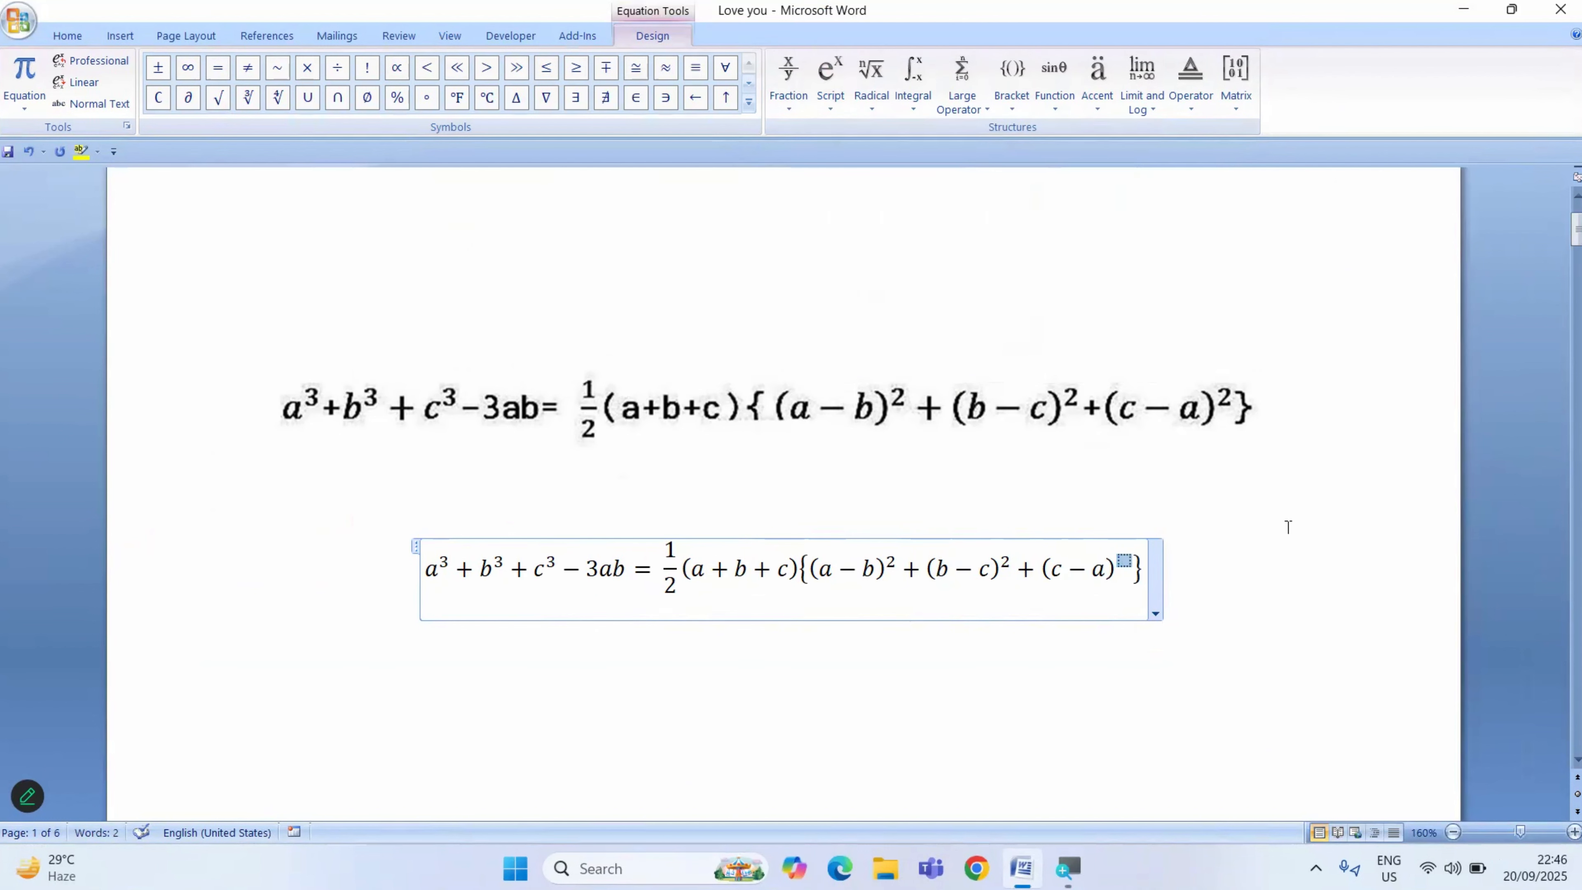
type("2")
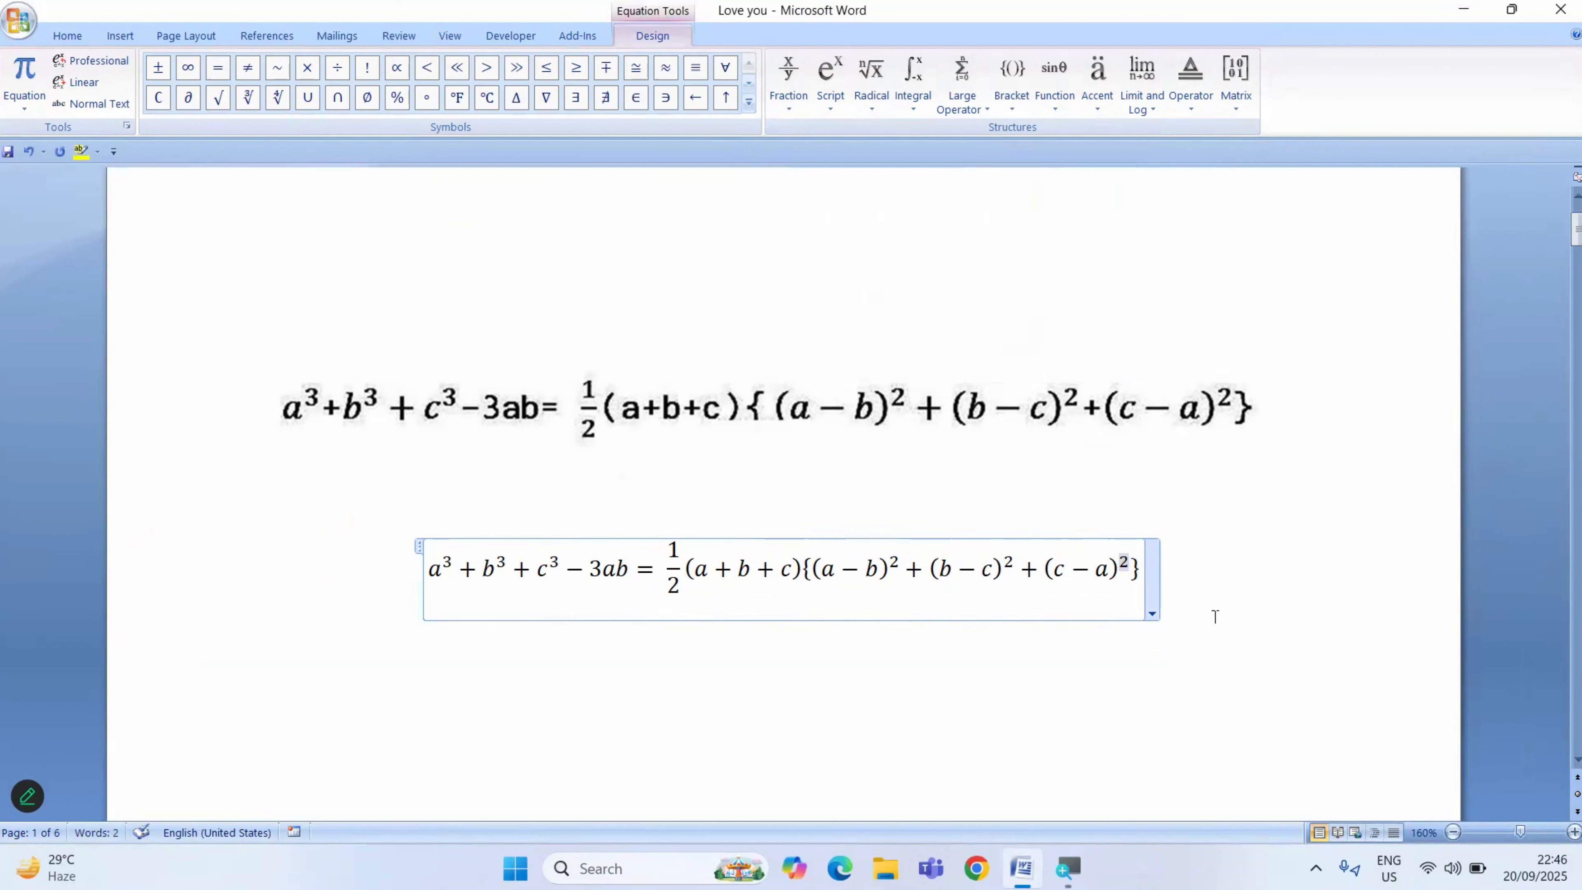
left_click(1215, 617)
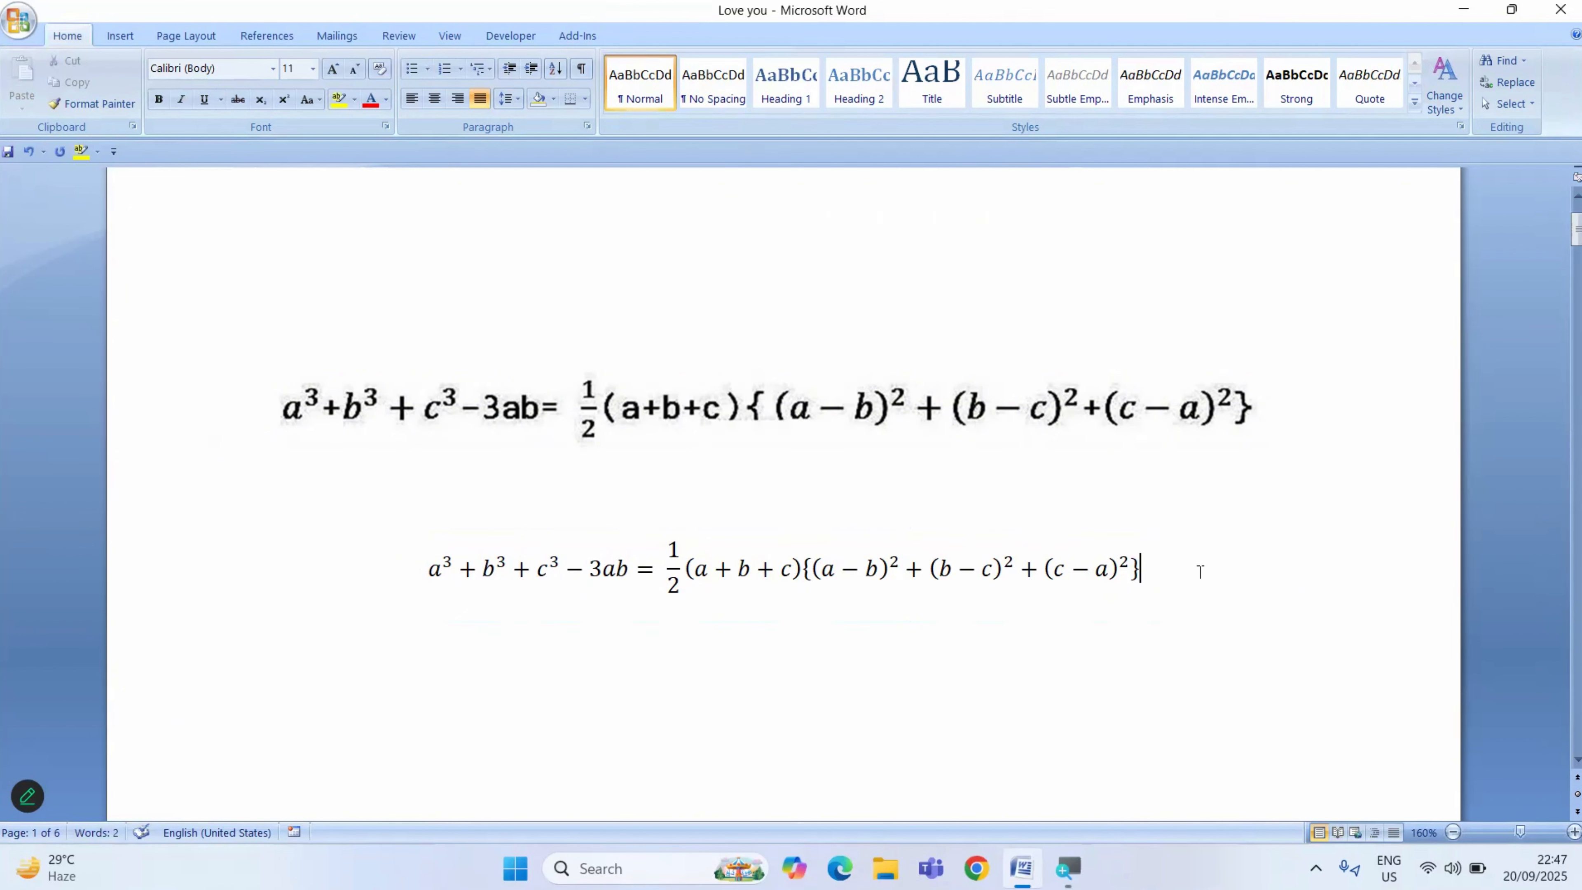
- Make the whole typed equation bold and enlarge its font size to 14
left_click_drag(1202, 568, 399, 541)
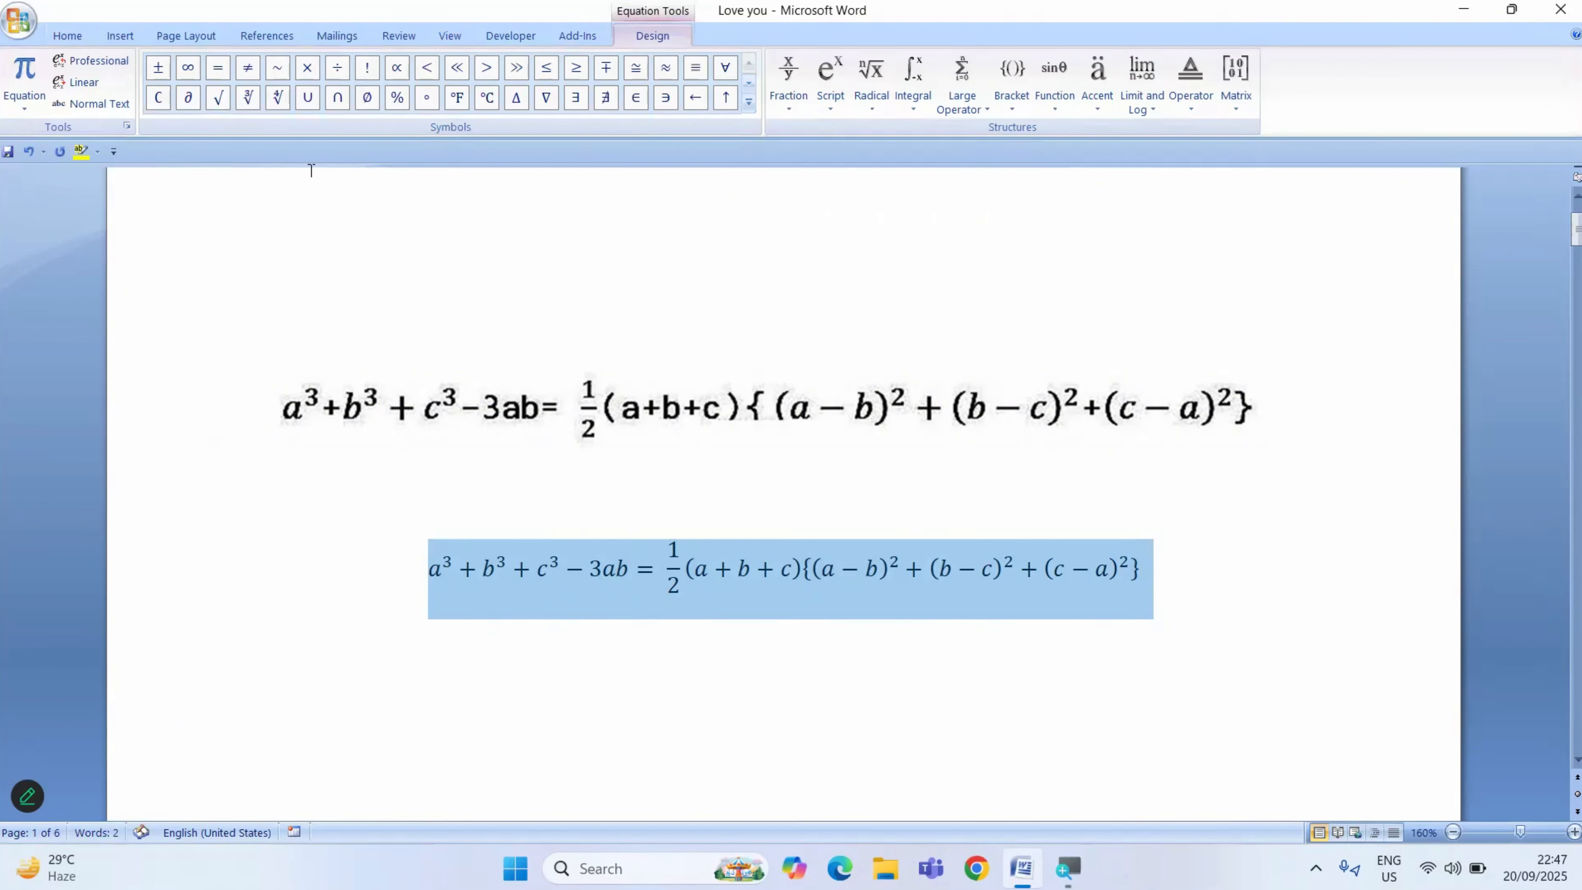
left_click(70, 35)
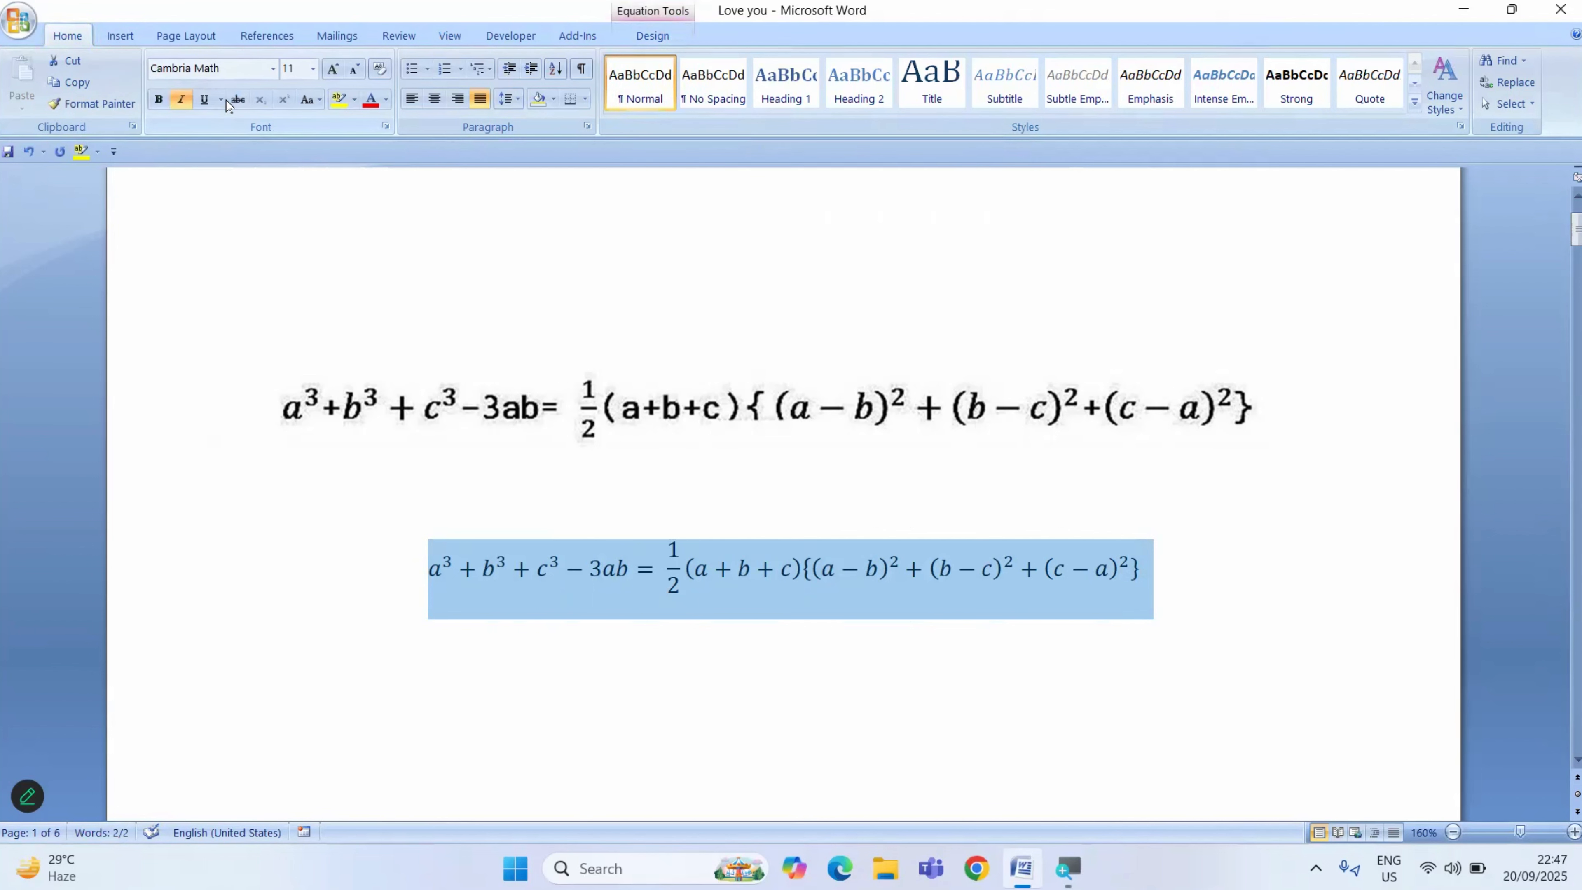
left_click(159, 98)
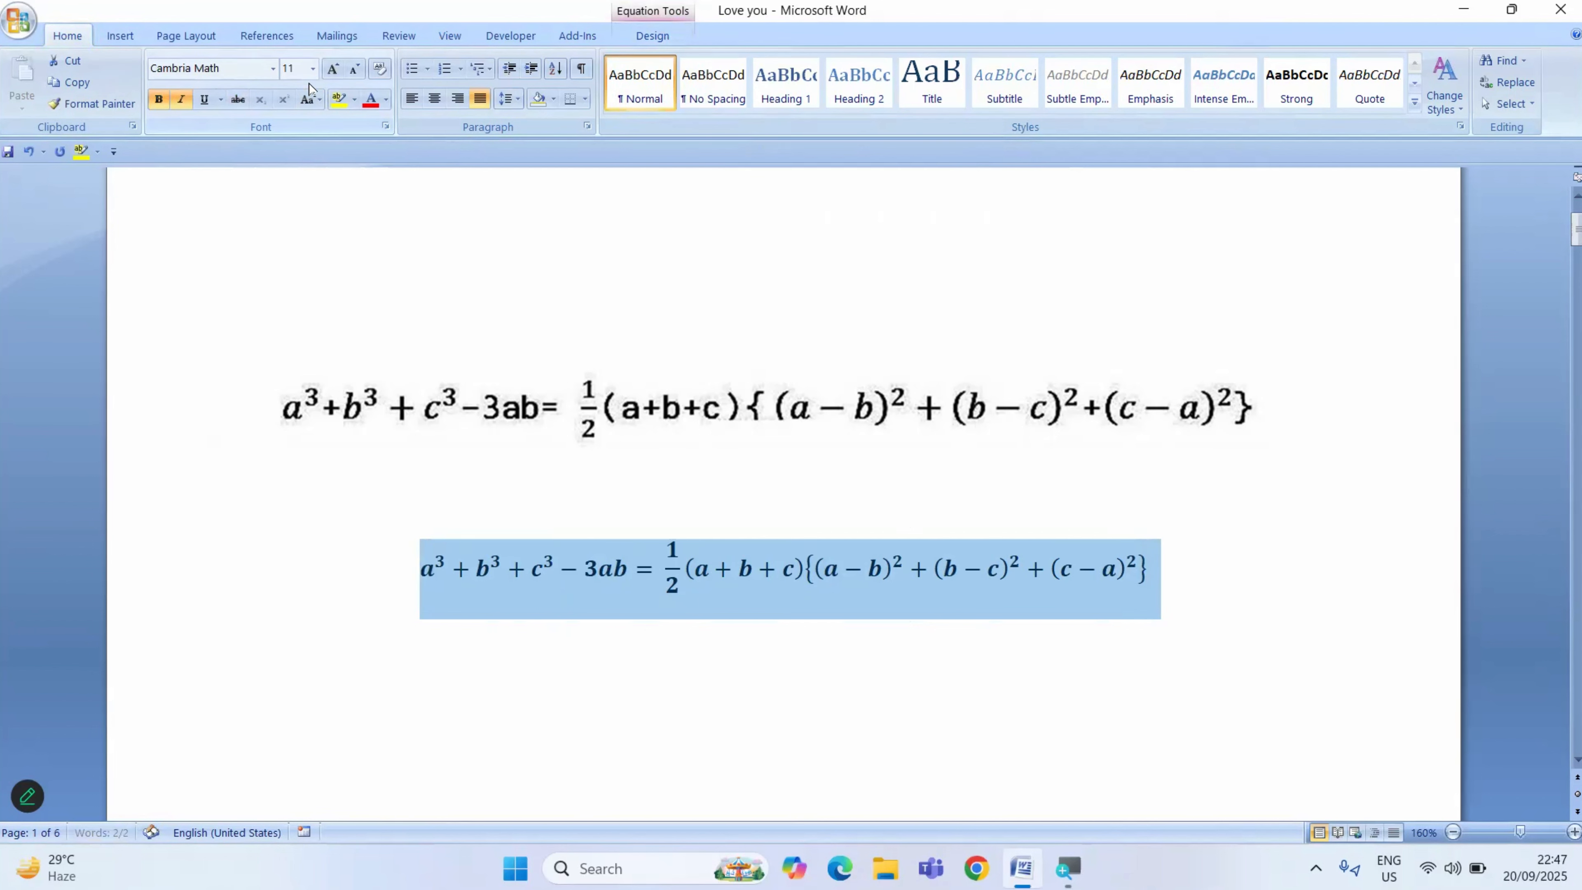
left_click(332, 69)
left_click(333, 69)
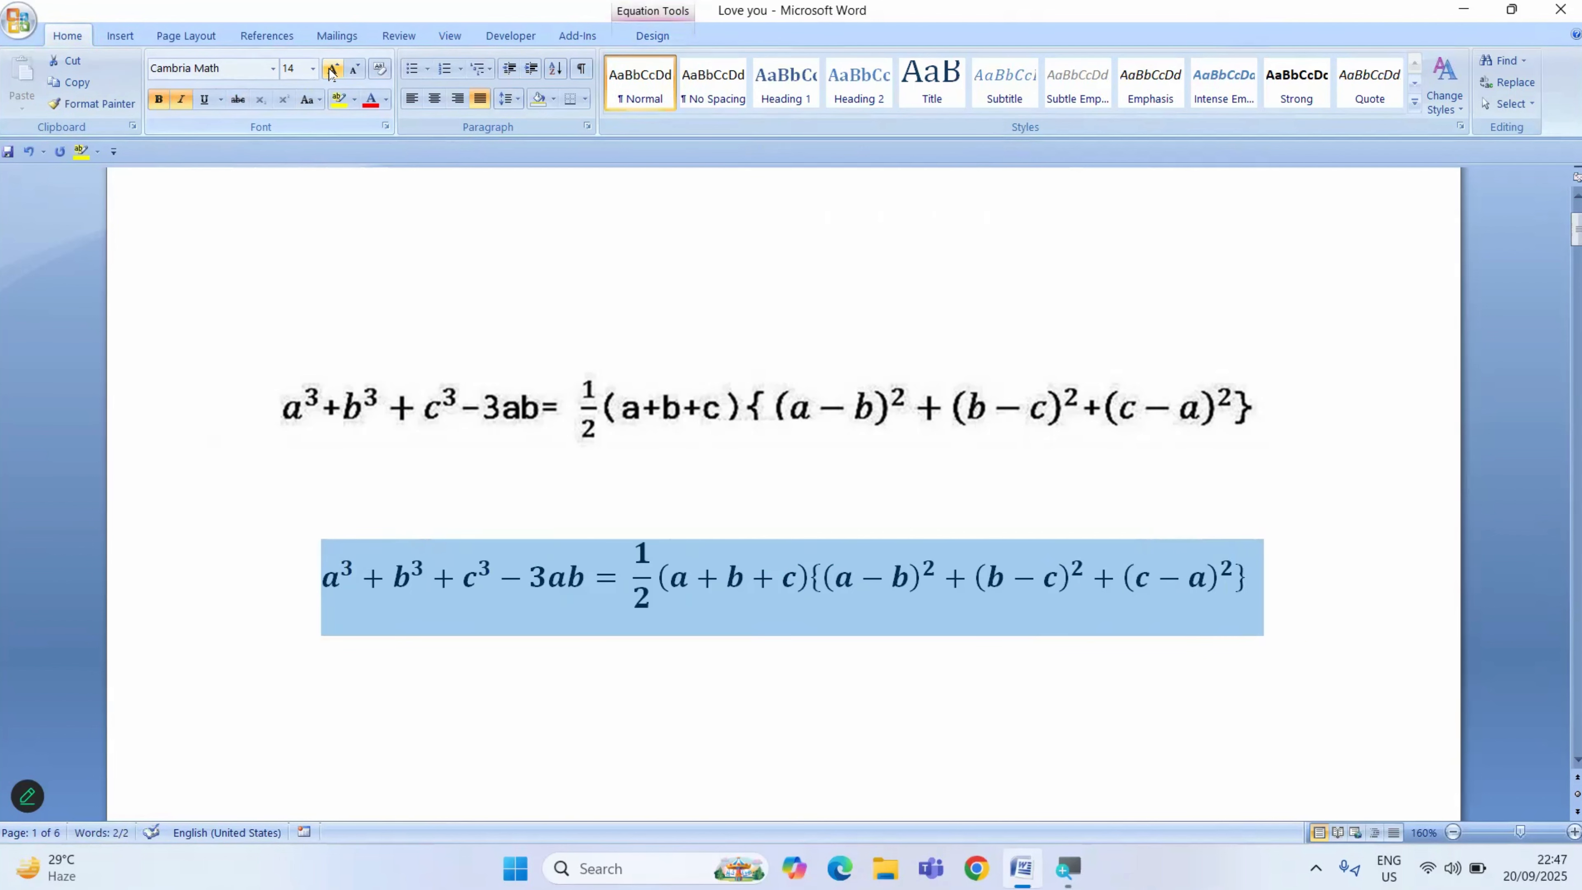
left_click(332, 70)
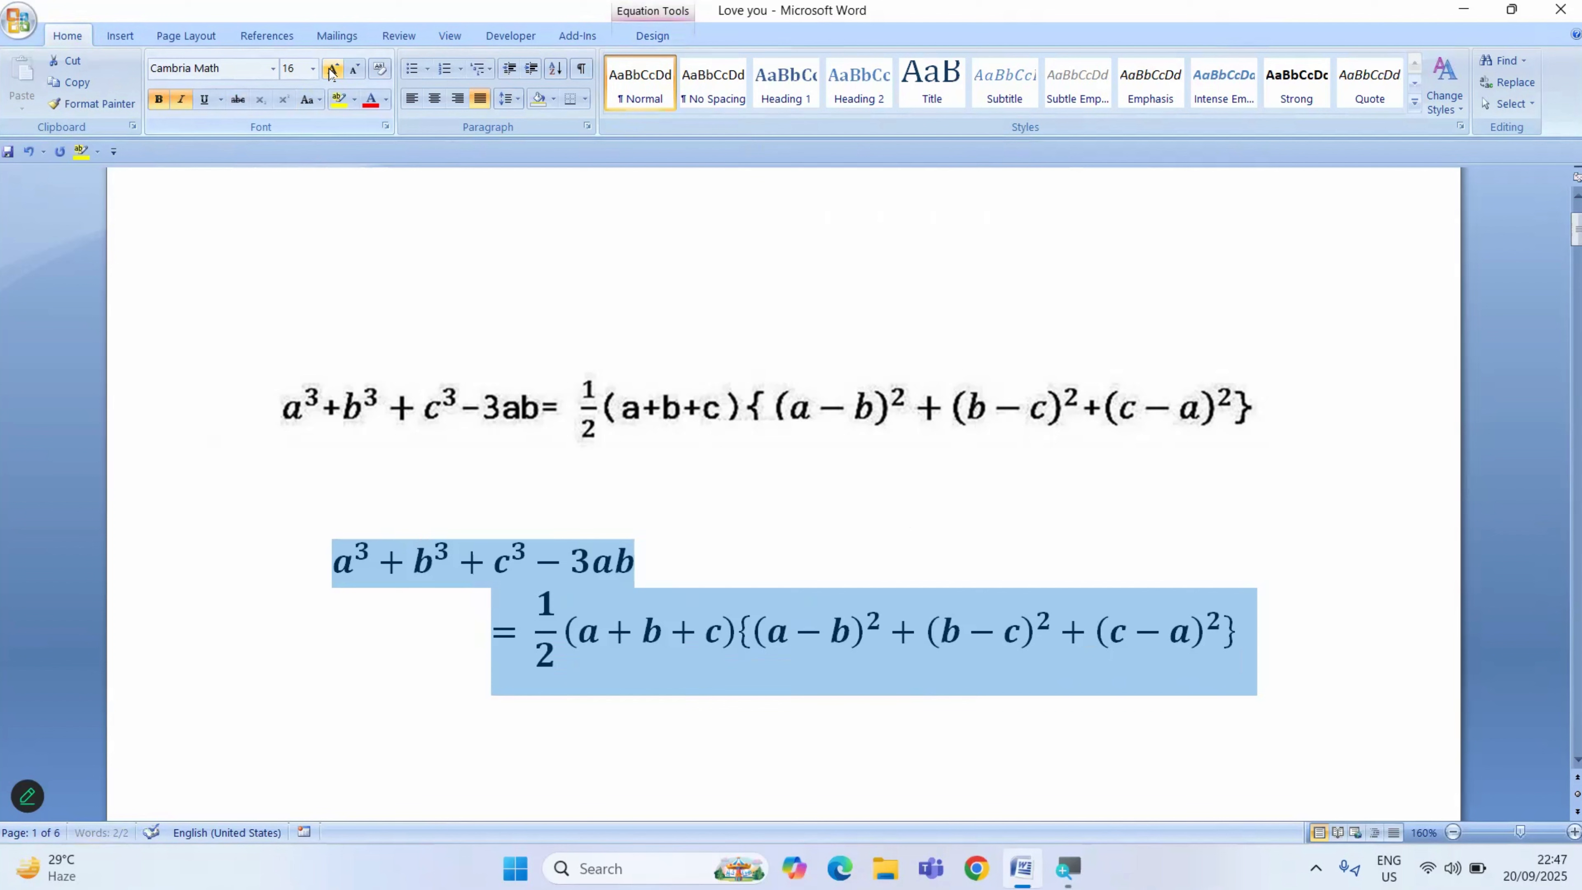
left_click(355, 70)
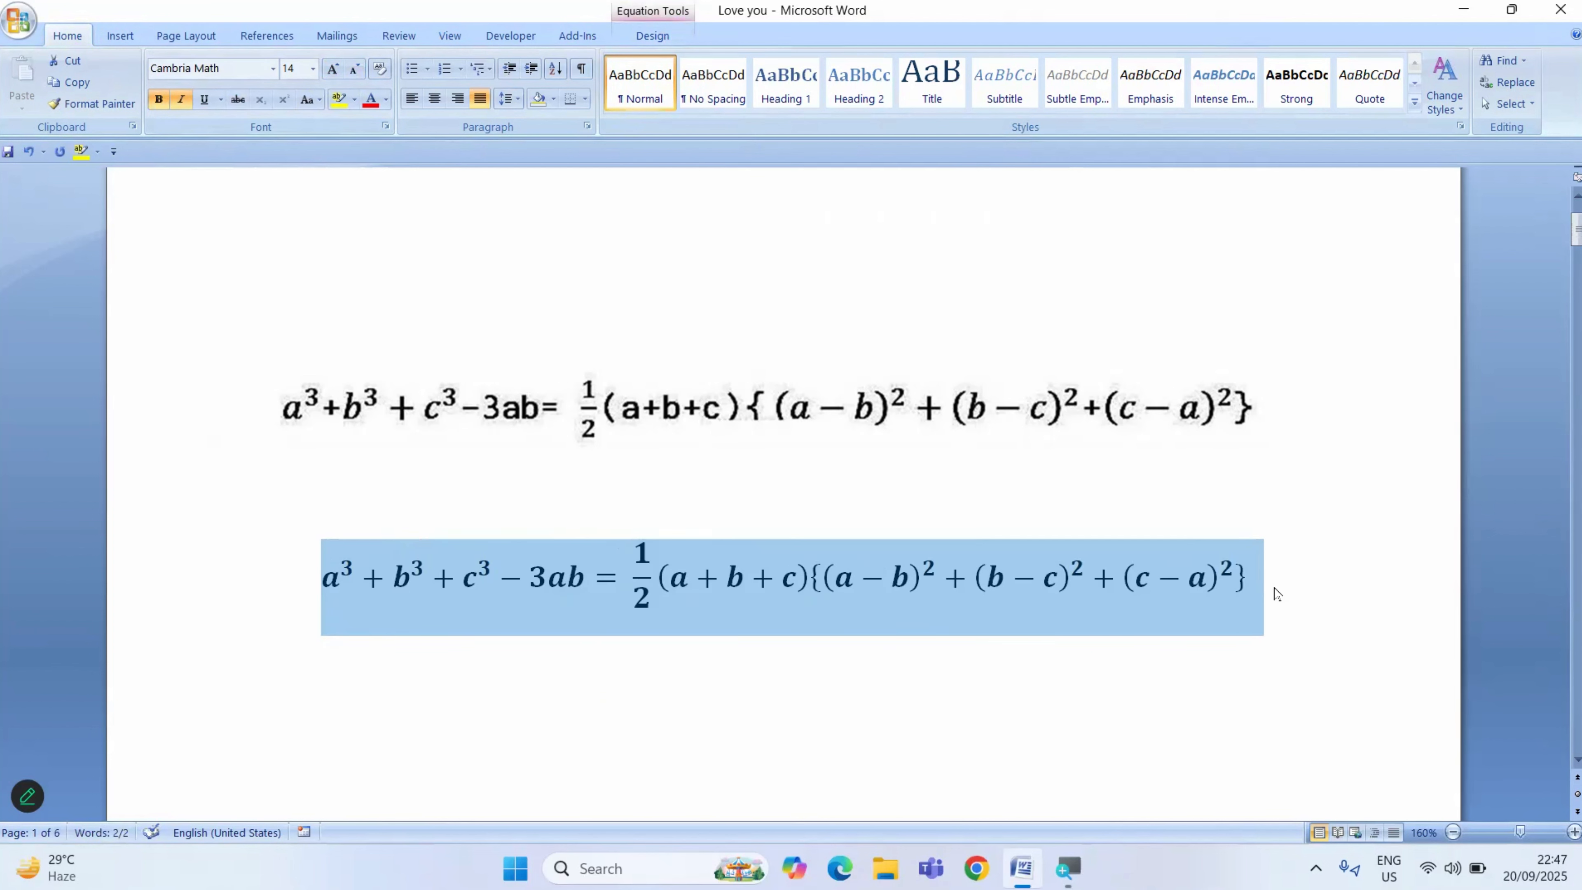
left_click(960, 689)
scroll(756, 690, "down", 1)
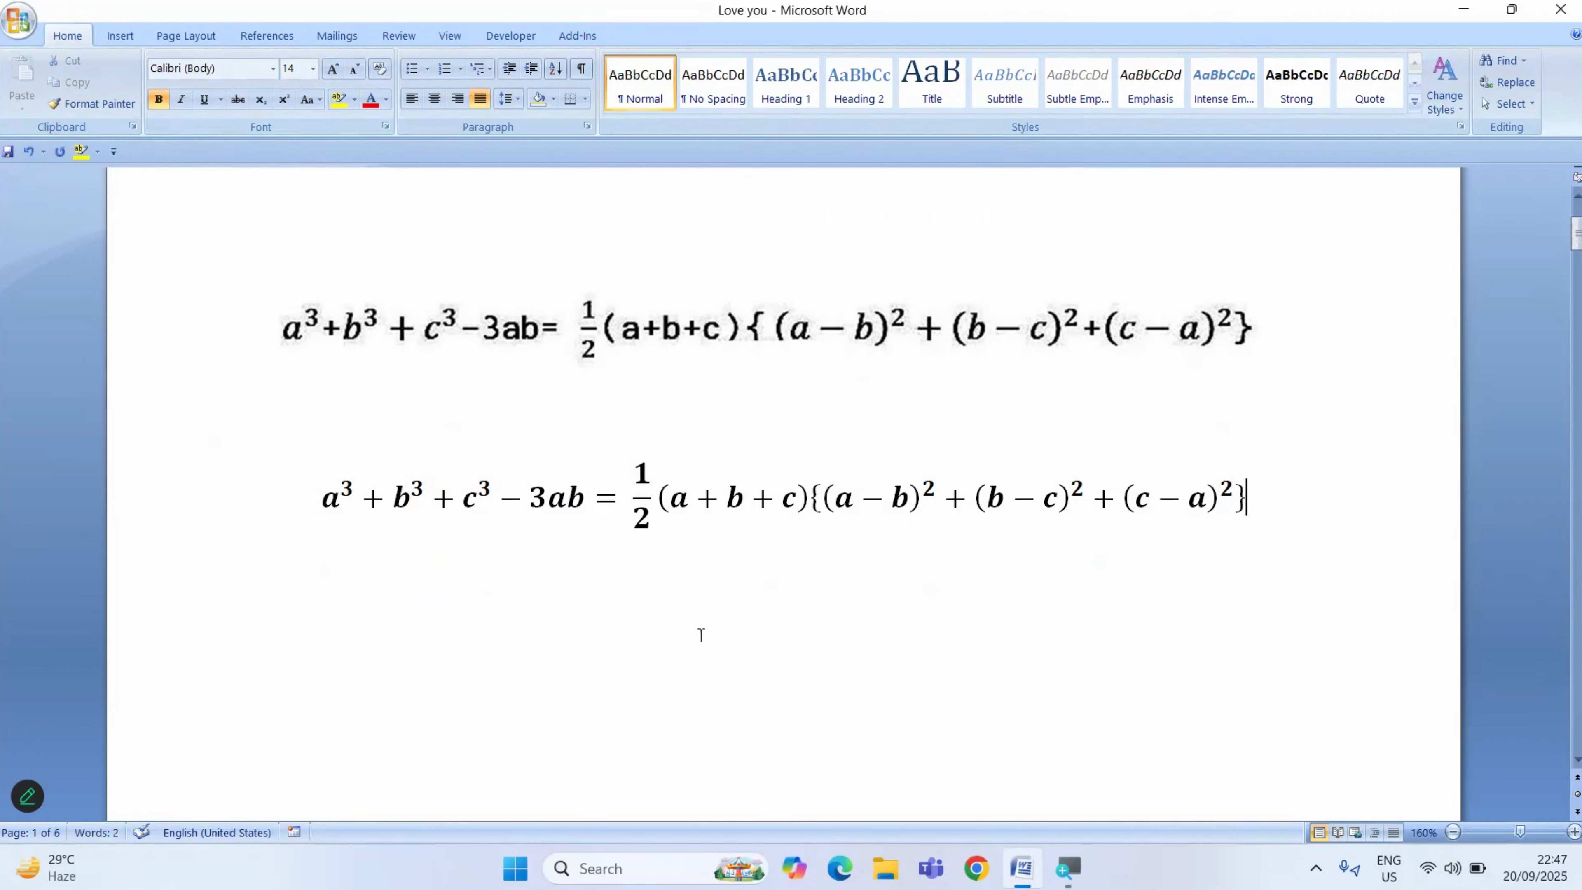